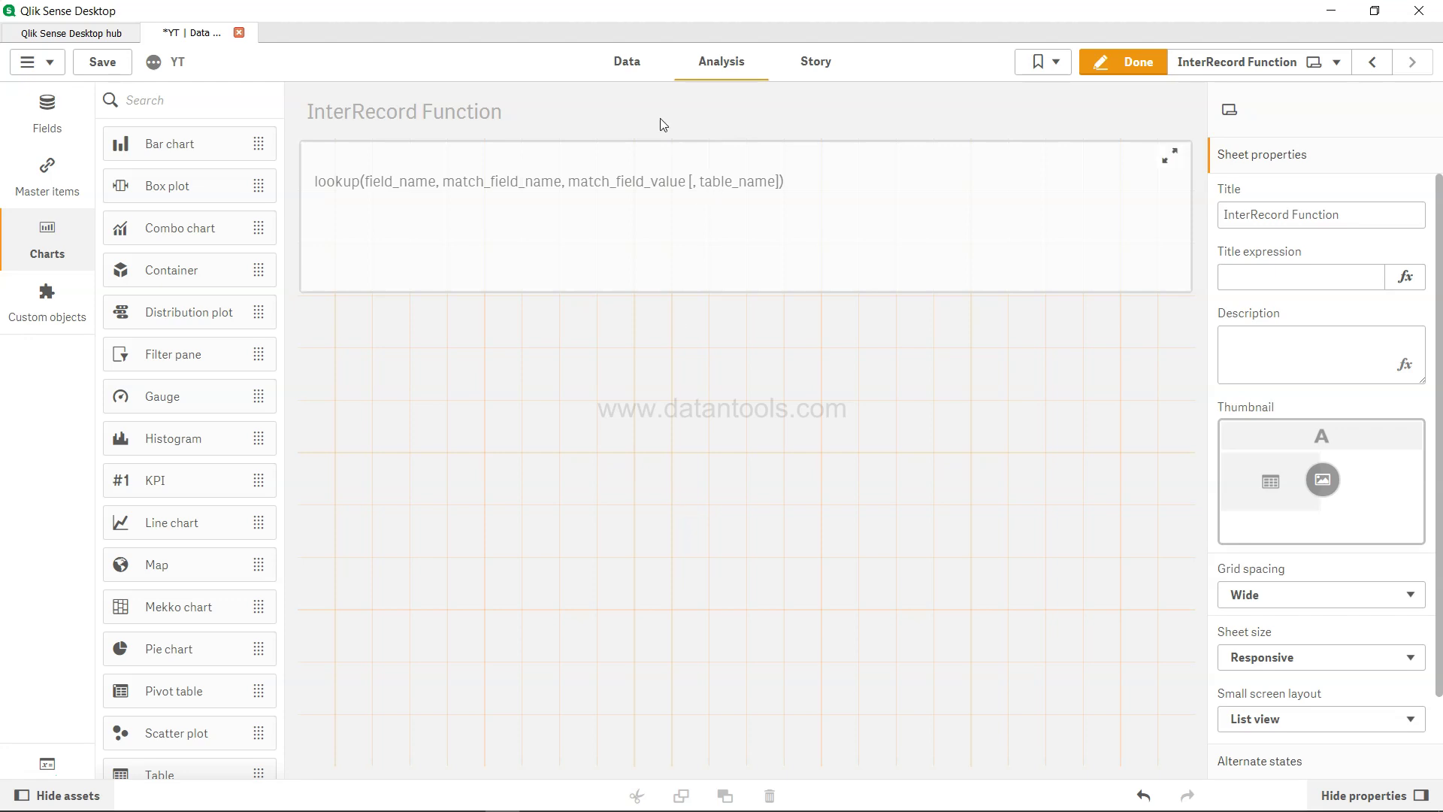
Step: Switch to the data load script showing the inline ProductList and OrderData tables
{"action": "left_click", "coordinate": [645, 70]}
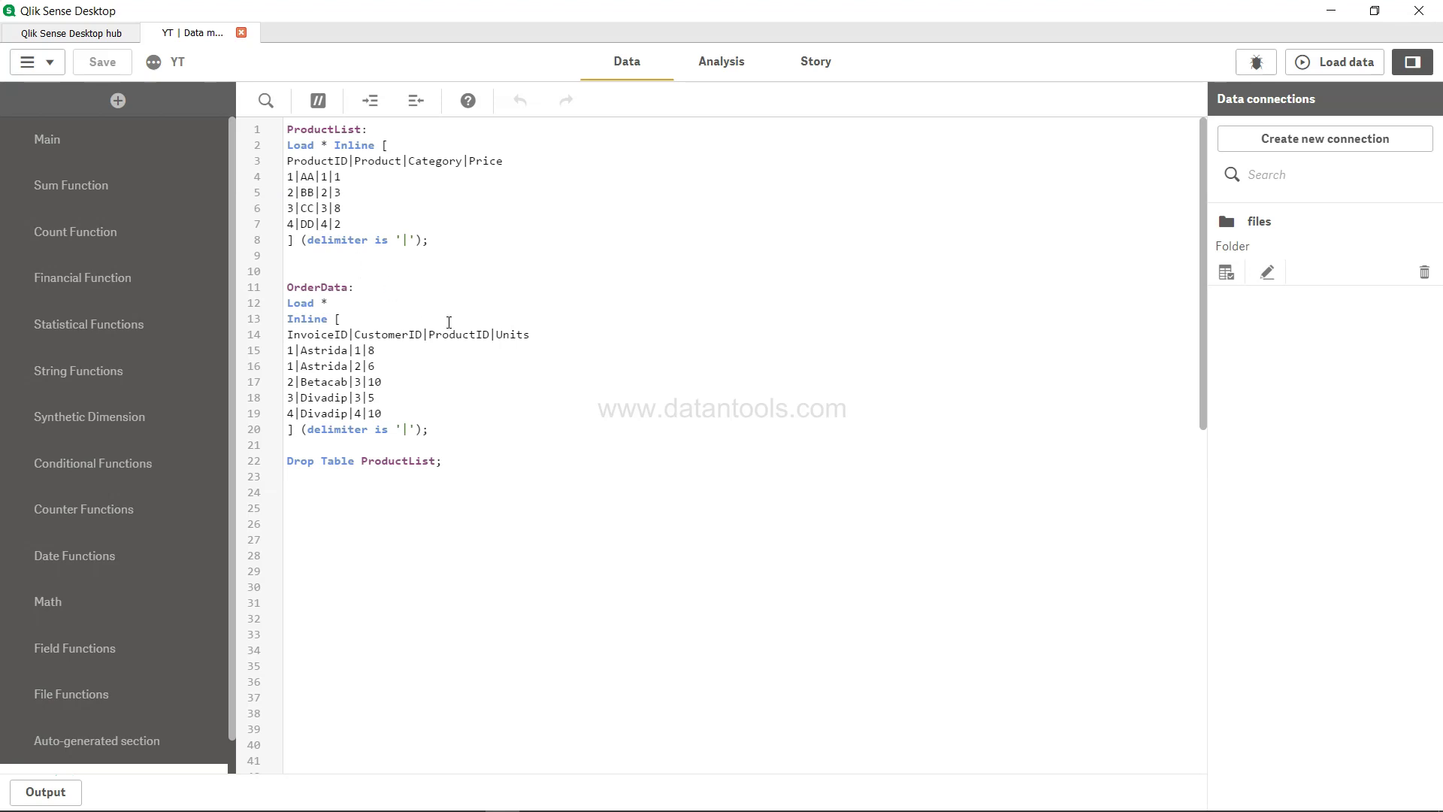
{"action": "left_click_drag", "start_coordinate": [411, 160], "coordinate": [461, 160]}
Step: Insert an empty Lookup() after Load * on the OrderData line 12 and save the app
{"action": "left_click", "coordinate": [411, 291]}
{"action": "left_click", "coordinate": [388, 304]}
{"action": "type", "text": ","}
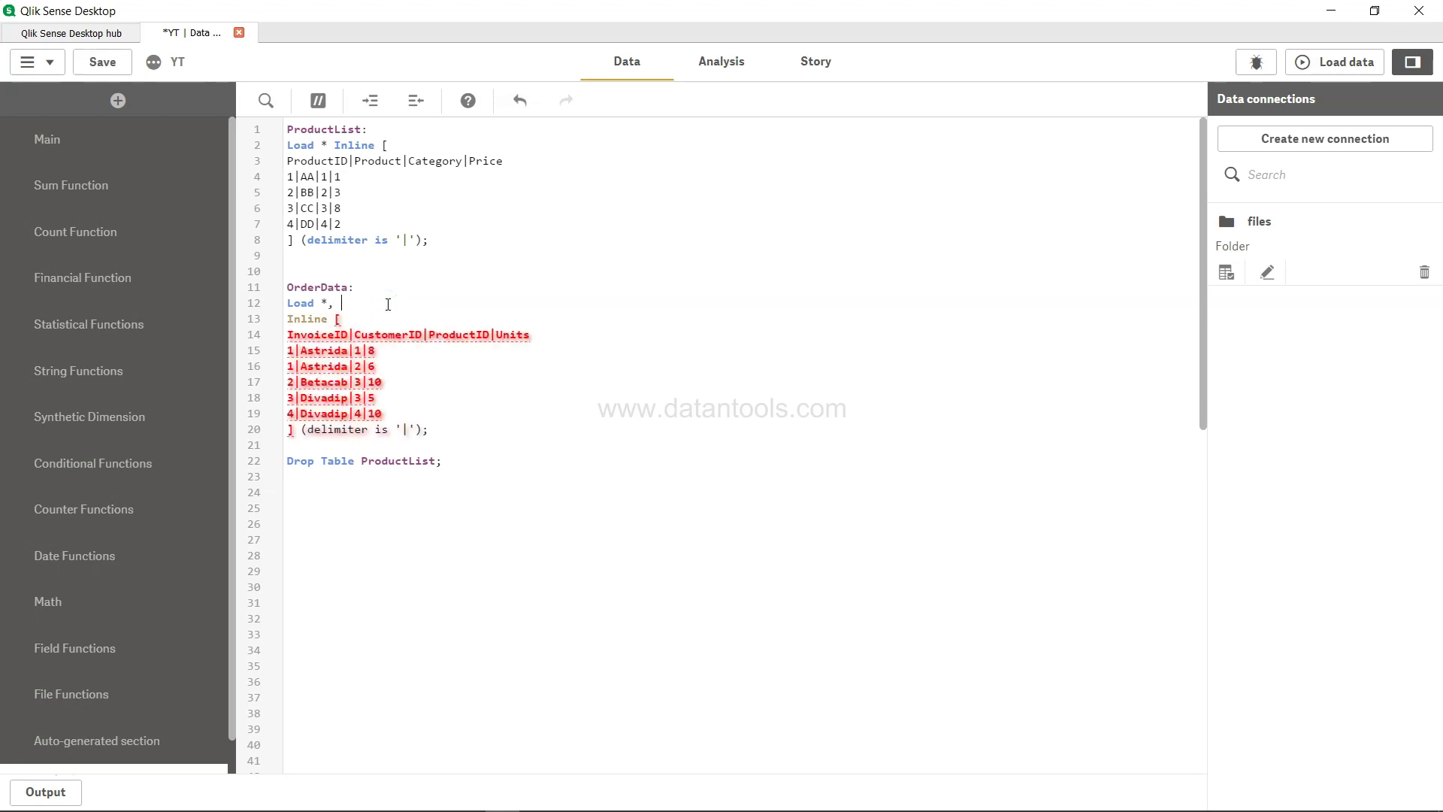
{"action": "type", "text": " Look"}
{"action": "key", "text": "Return"}
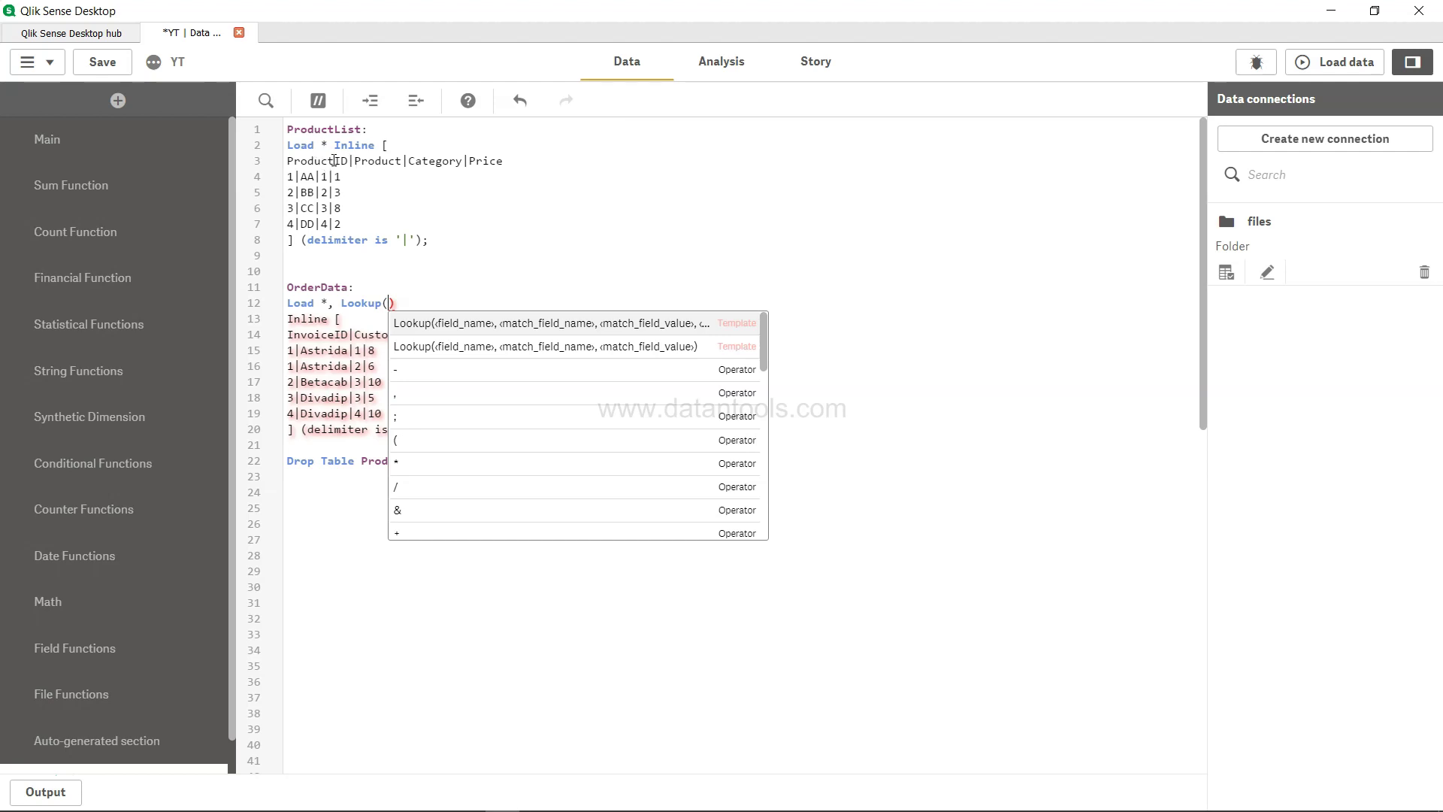
{"action": "key", "text": "Escape"}
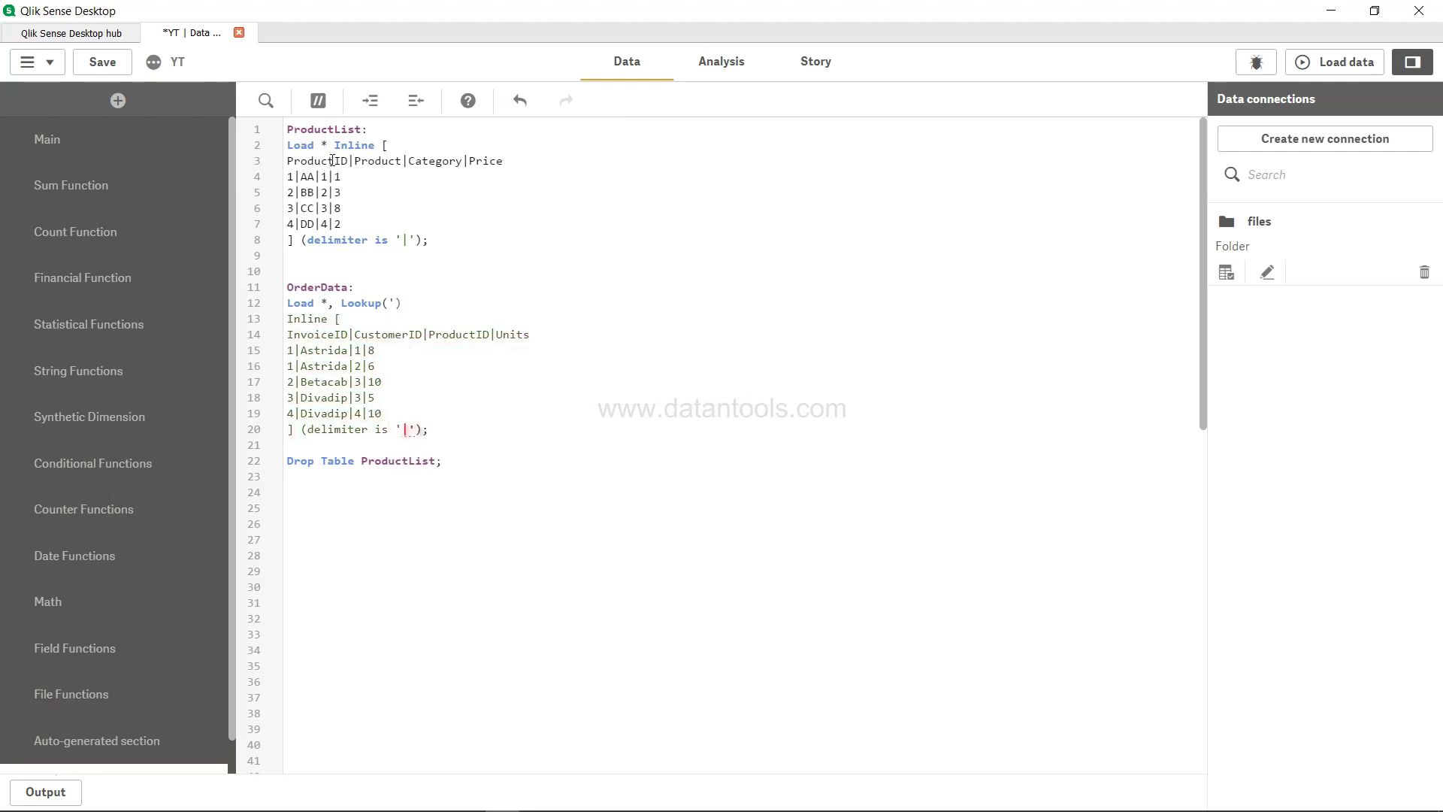
{"action": "type", "text": "'Product"}
{"action": "key", "text": "BackSpace"}
{"action": "key", "text": "BackSpace"}
{"action": "key", "text": "BackSpace"}
{"action": "key", "text": "BackSpace"}
{"action": "key", "text": "BackSpace"}
{"action": "key", "text": "BackSpace"}
{"action": "key", "text": "BackSpace"}
{"action": "key", "text": "BackSpace"}
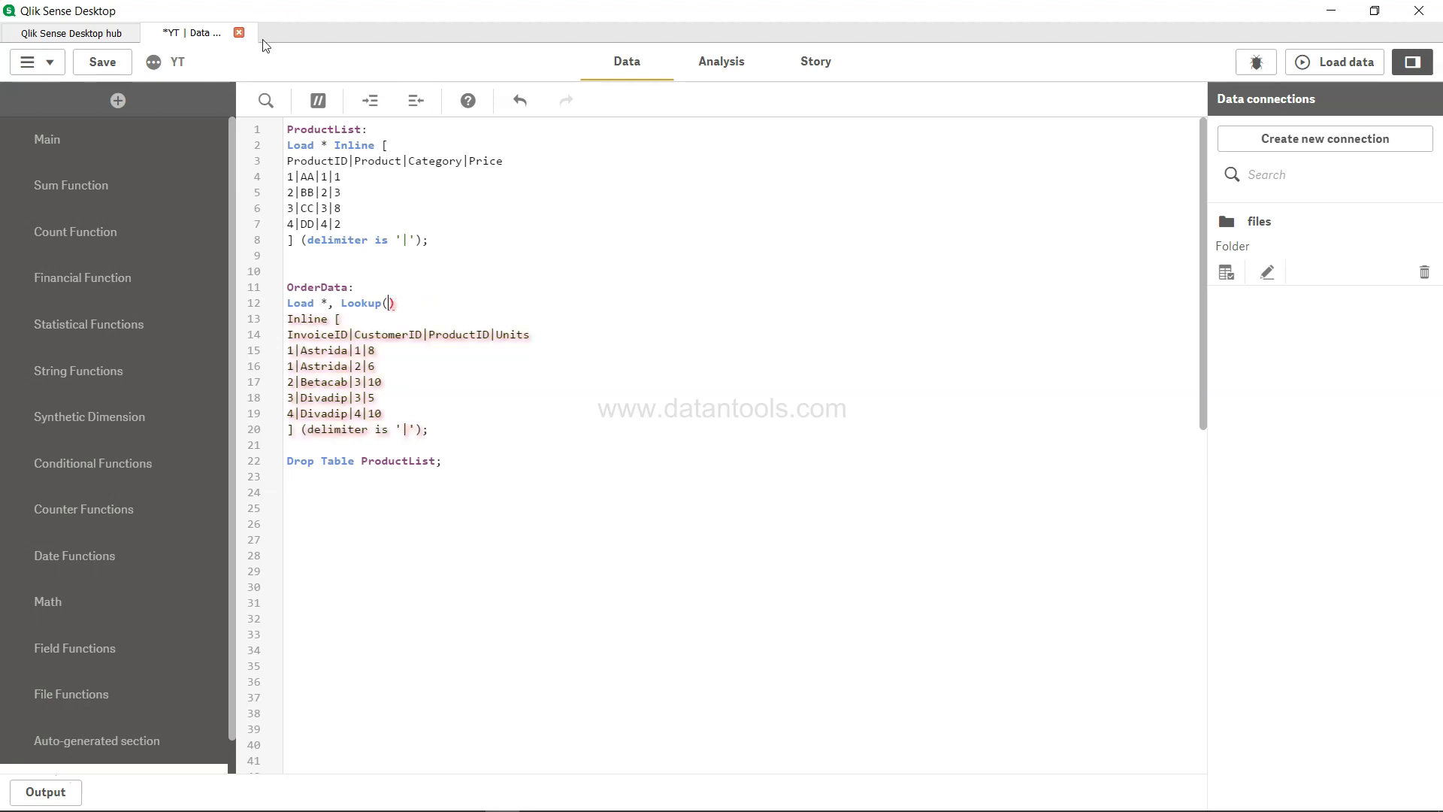
{"action": "left_click", "coordinate": [96, 60]}
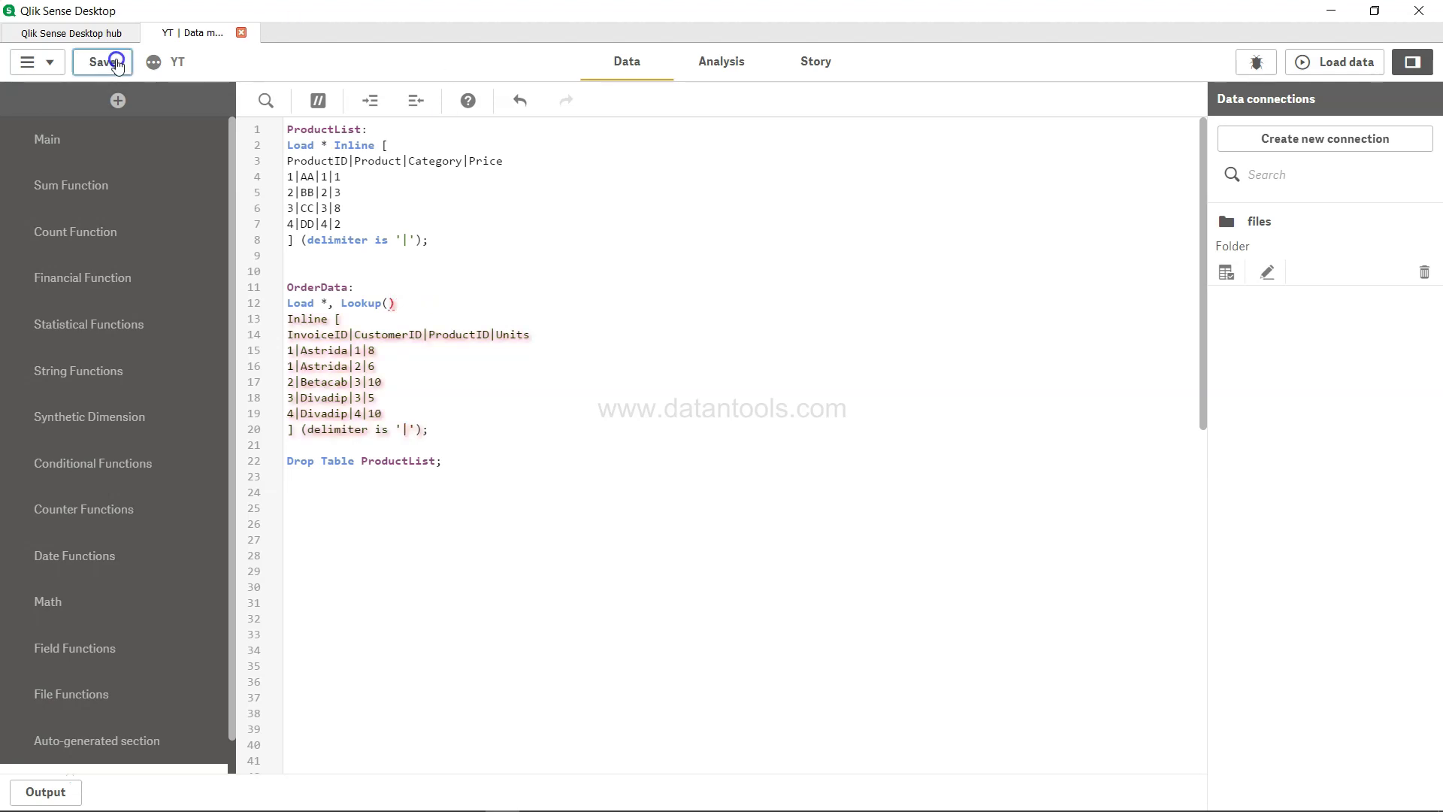
{"action": "left_click", "coordinate": [719, 77]}
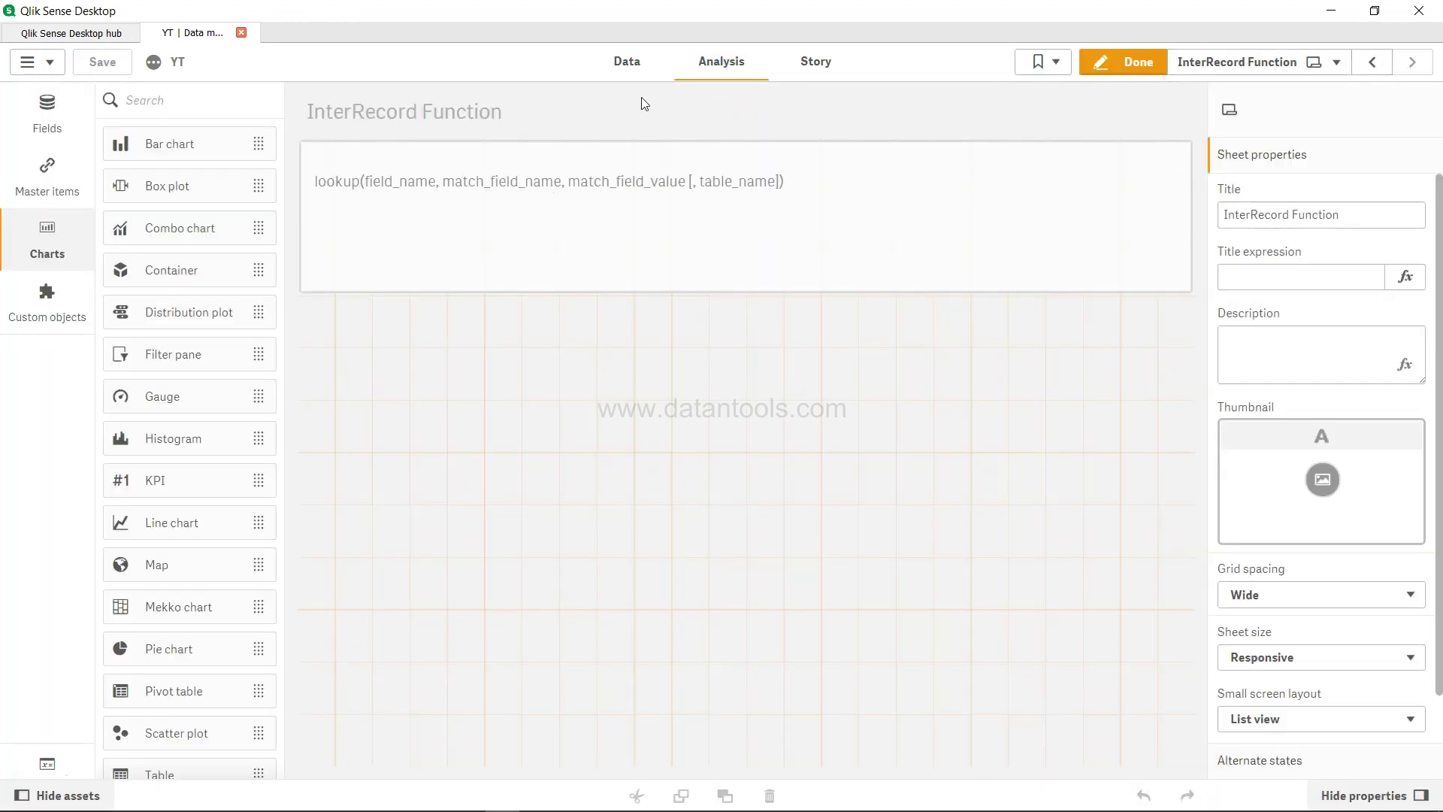
{"action": "left_click", "coordinate": [634, 62]}
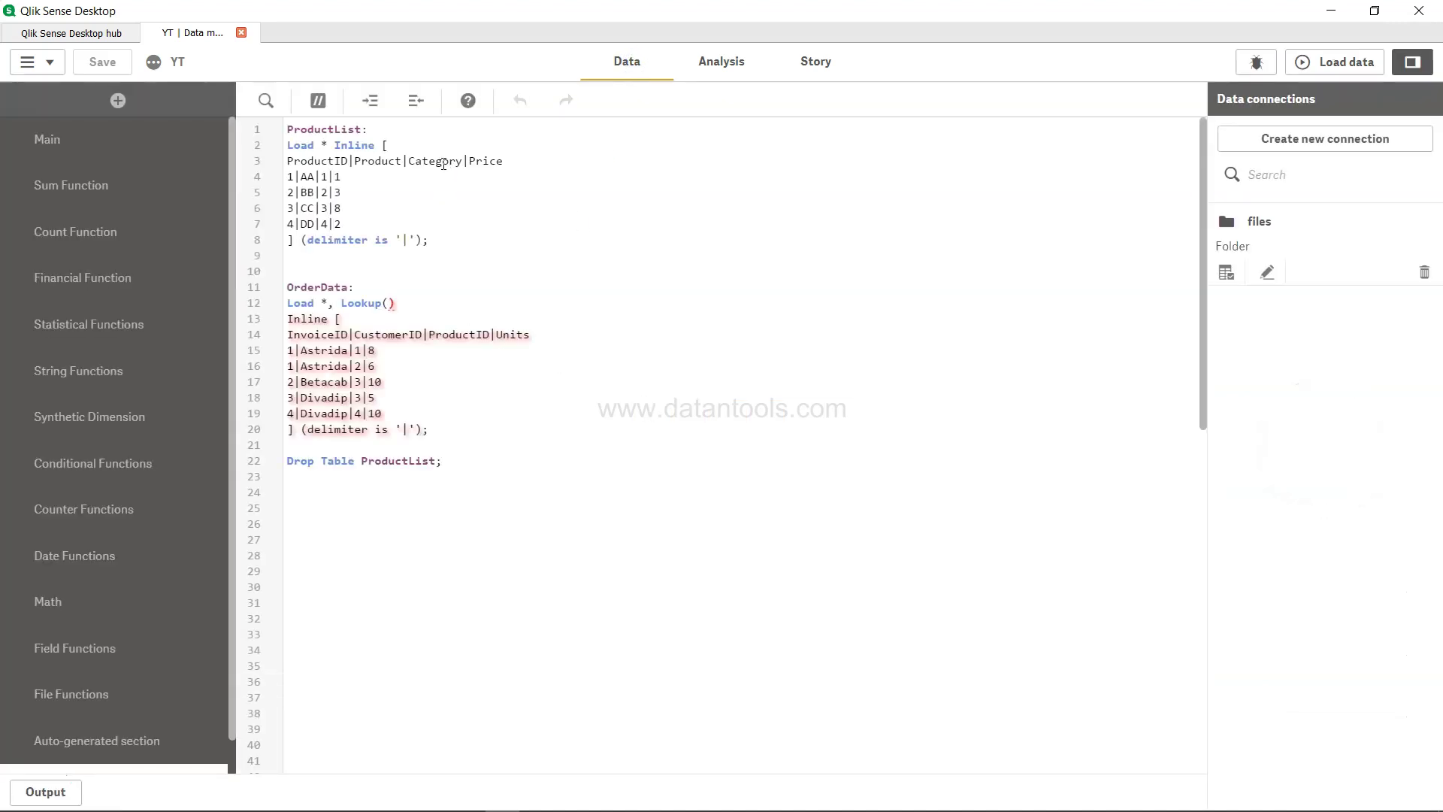
Step: Fill Lookup with 'Category', 'ProductID' and the pasted ProductID match value
{"action": "left_click", "coordinate": [388, 303]}
{"action": "type", "text": "'Ca"}
{"action": "type", "text": "tegory"}
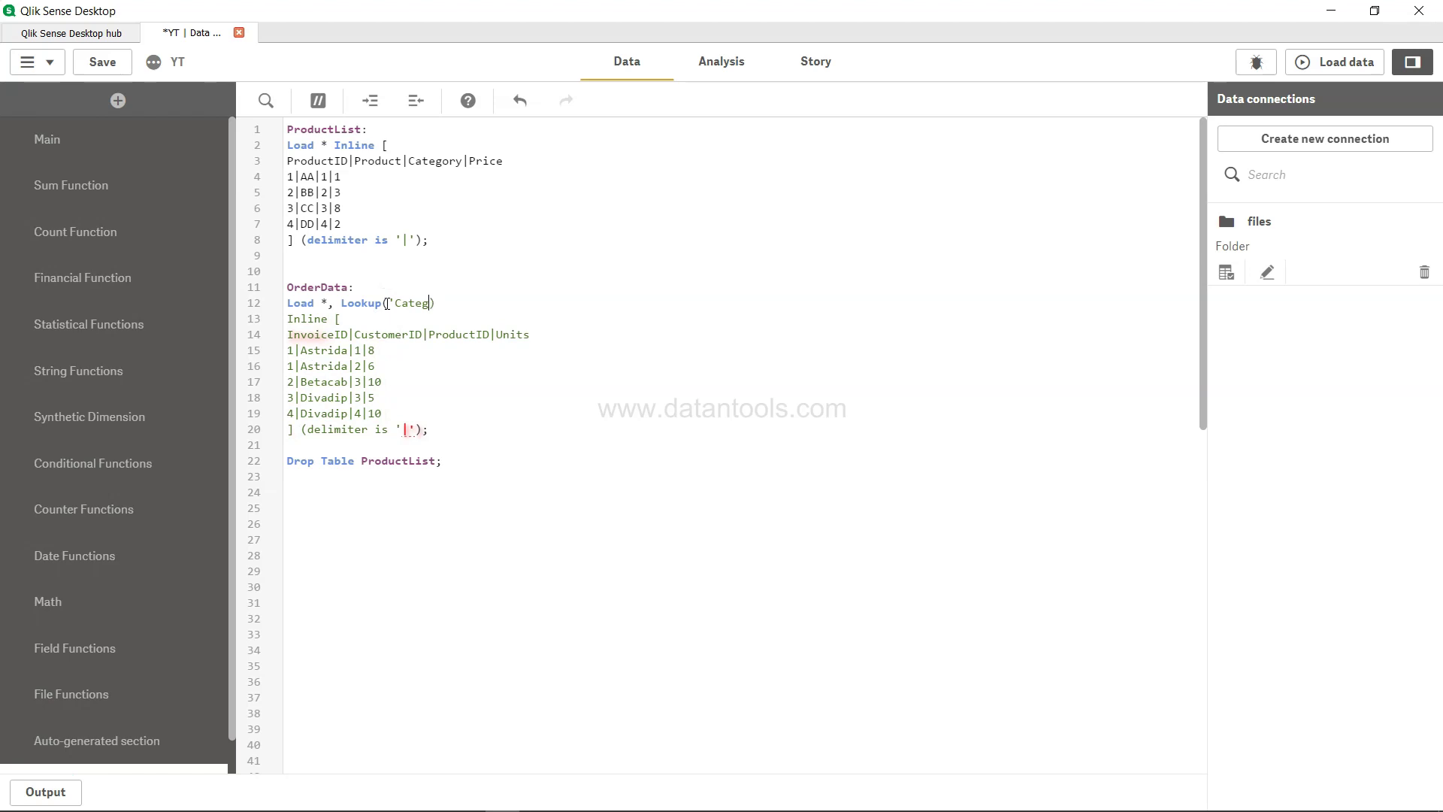
{"action": "type", "text": "','ProductId'"}
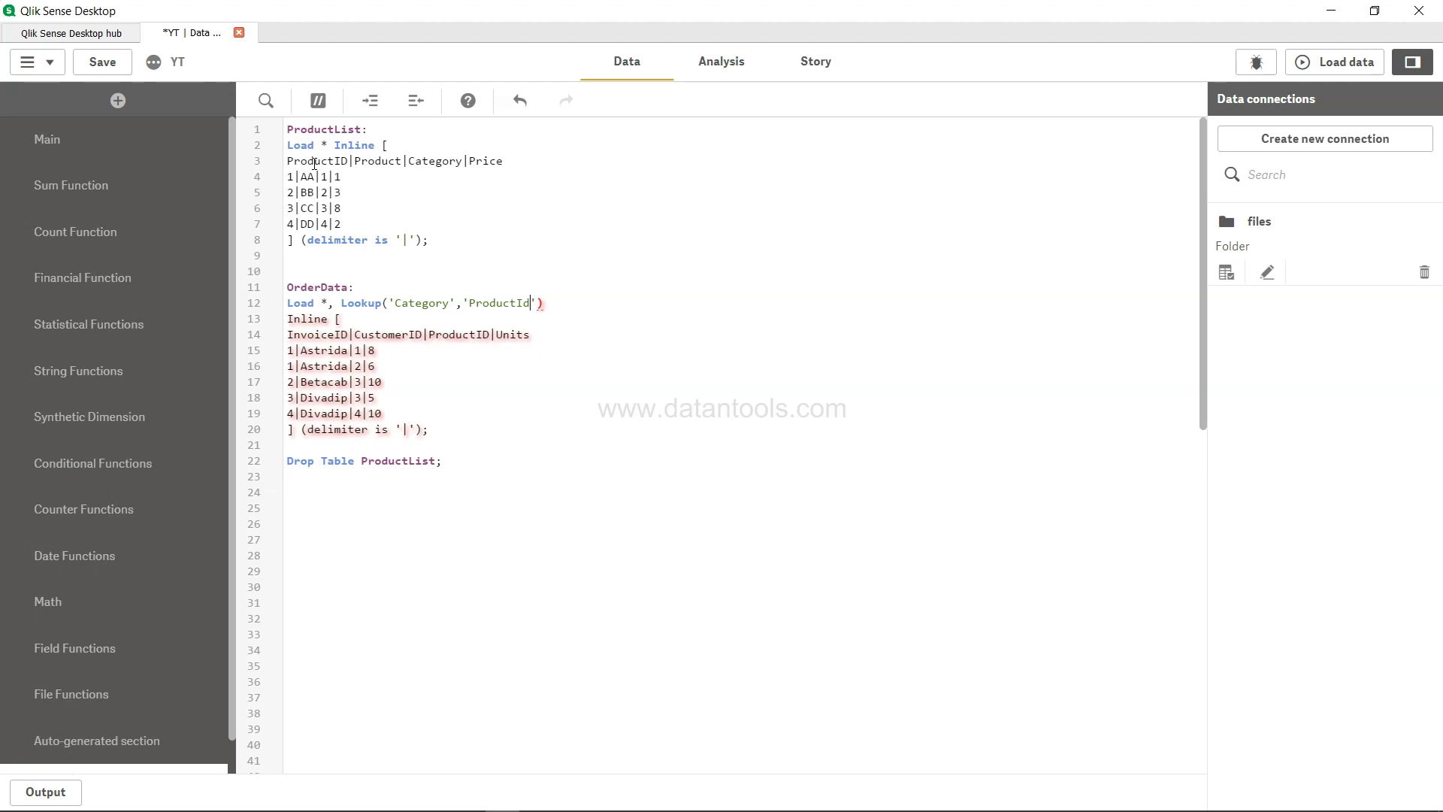
{"action": "key", "text": "BackSpace"}
{"action": "type", "text": "D',"}
{"action": "left_click_drag", "start_coordinate": [430, 336], "coordinate": [494, 334]}
{"action": "key", "text": "ctrl+c"}
{"action": "left_click", "coordinate": [547, 304]}
{"action": "key", "text": "ctrl+v"}
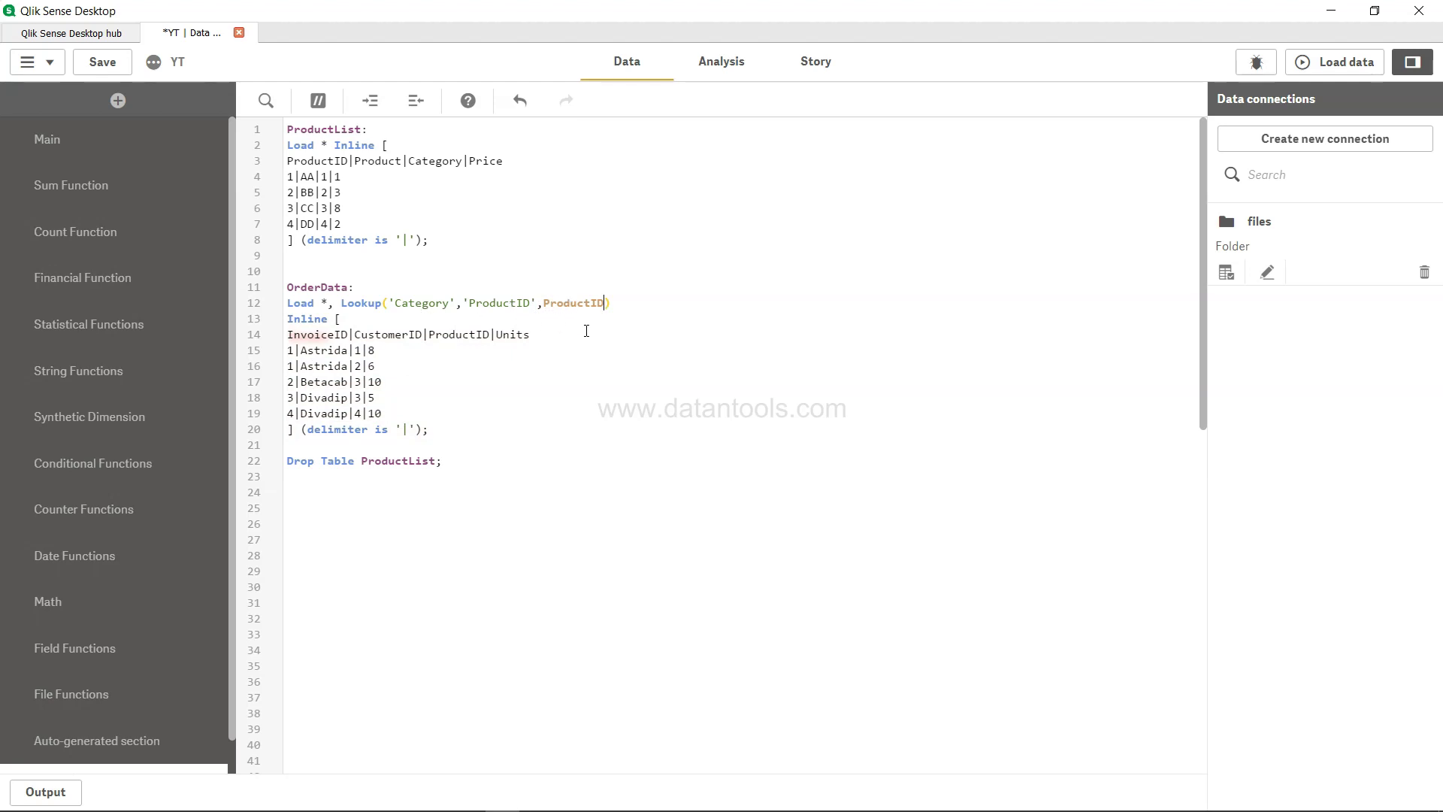
Step: Add 'ProductList' as the Lookup table argument and alias the result as CategoryId
{"action": "type", "text": ",''"}
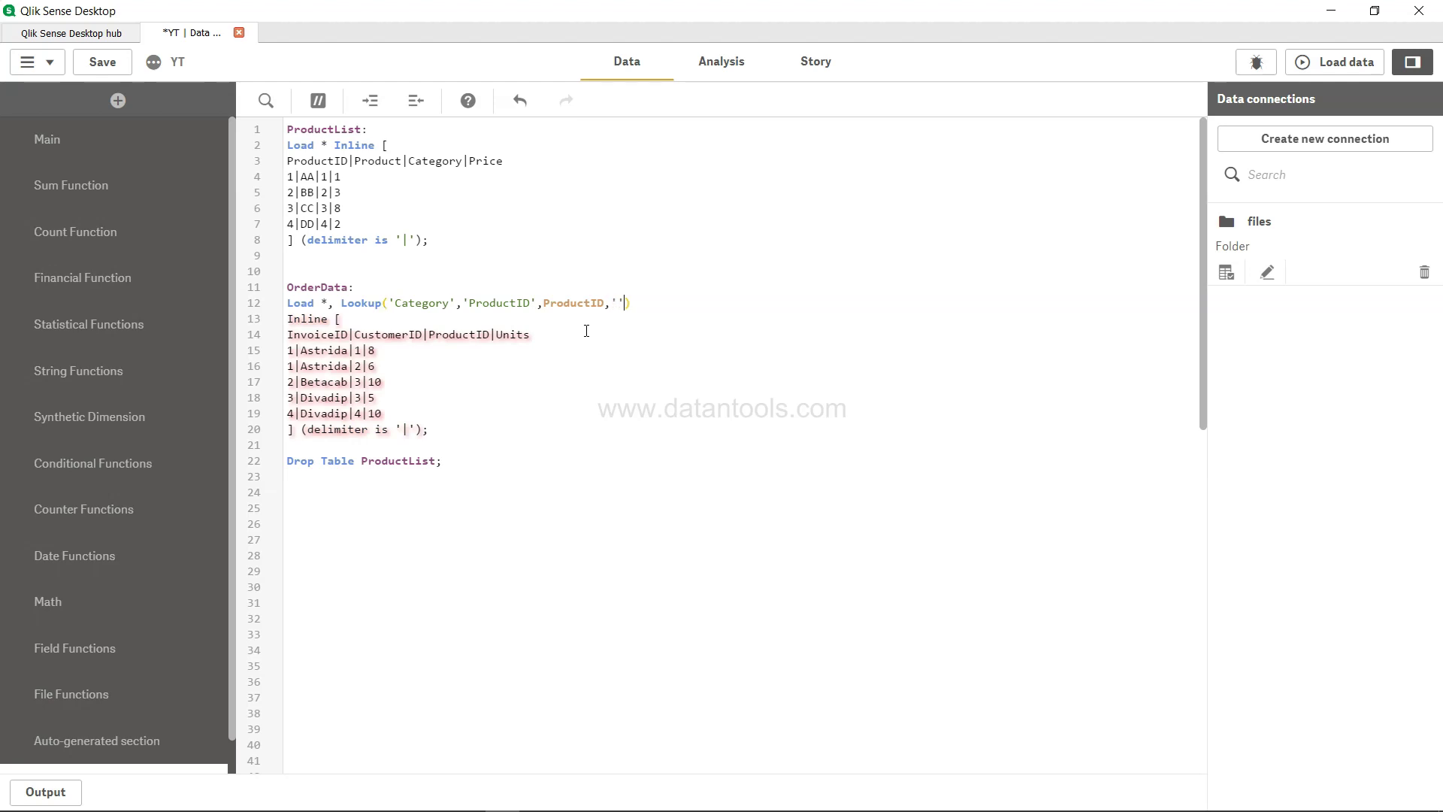
{"action": "key", "text": "Left"}
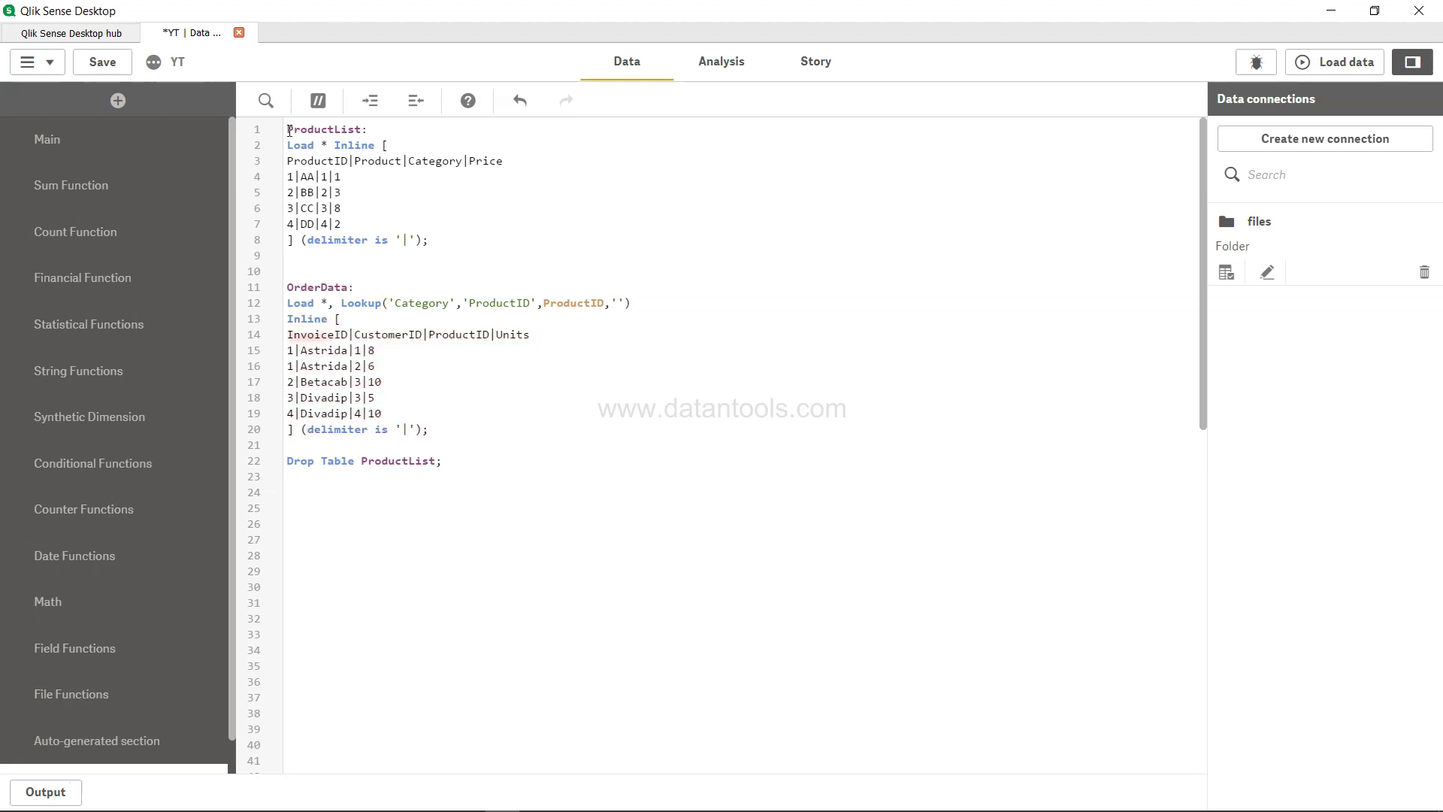
{"action": "left_click_drag", "start_coordinate": [290, 131], "coordinate": [361, 132]}
{"action": "key", "text": "ctrl+c"}
{"action": "left_click", "coordinate": [622, 302]}
{"action": "key", "text": "ctrl+v"}
{"action": "left_click", "coordinate": [731, 305]}
{"action": "type", "text": "as"}
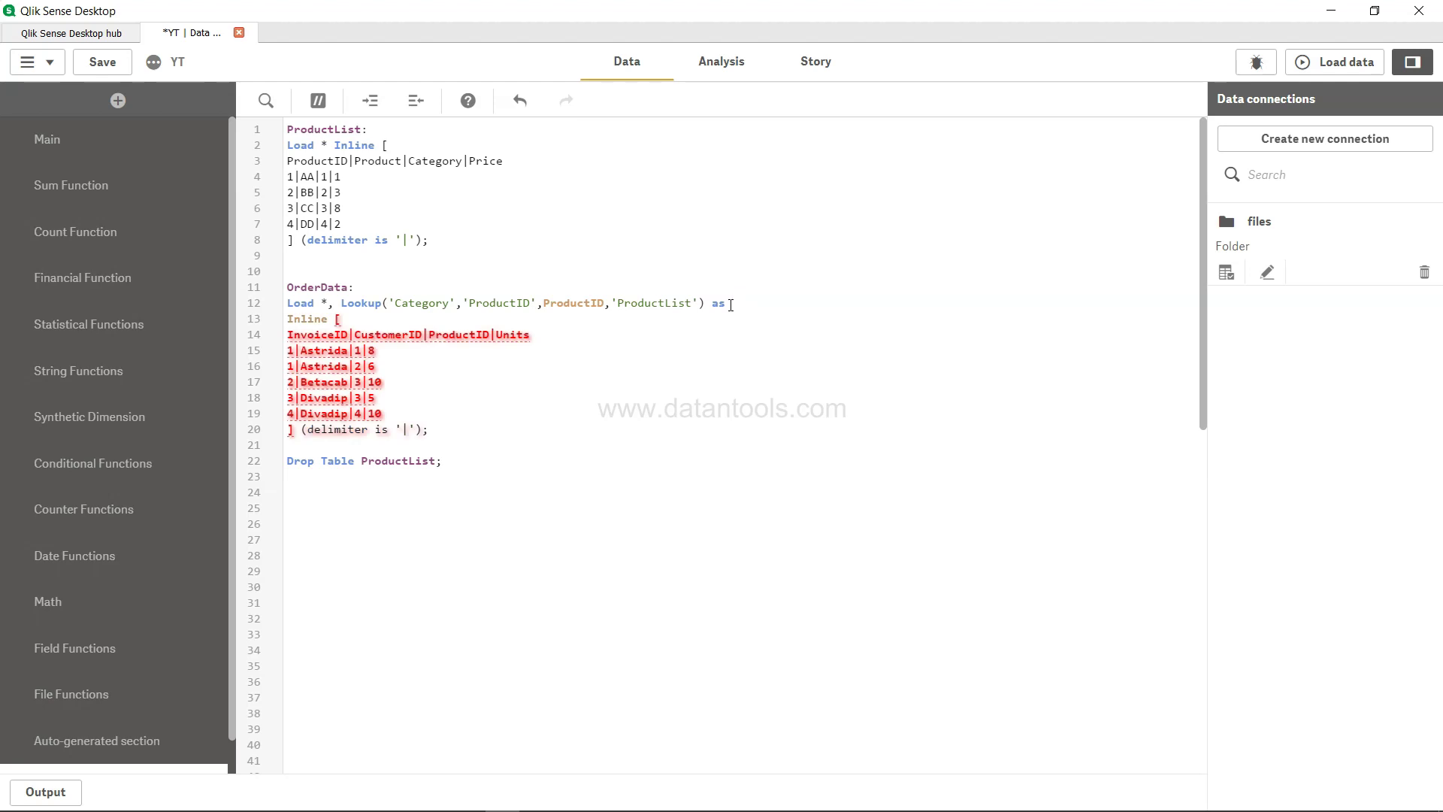
{"action": "type", "text": " CategoryId"}
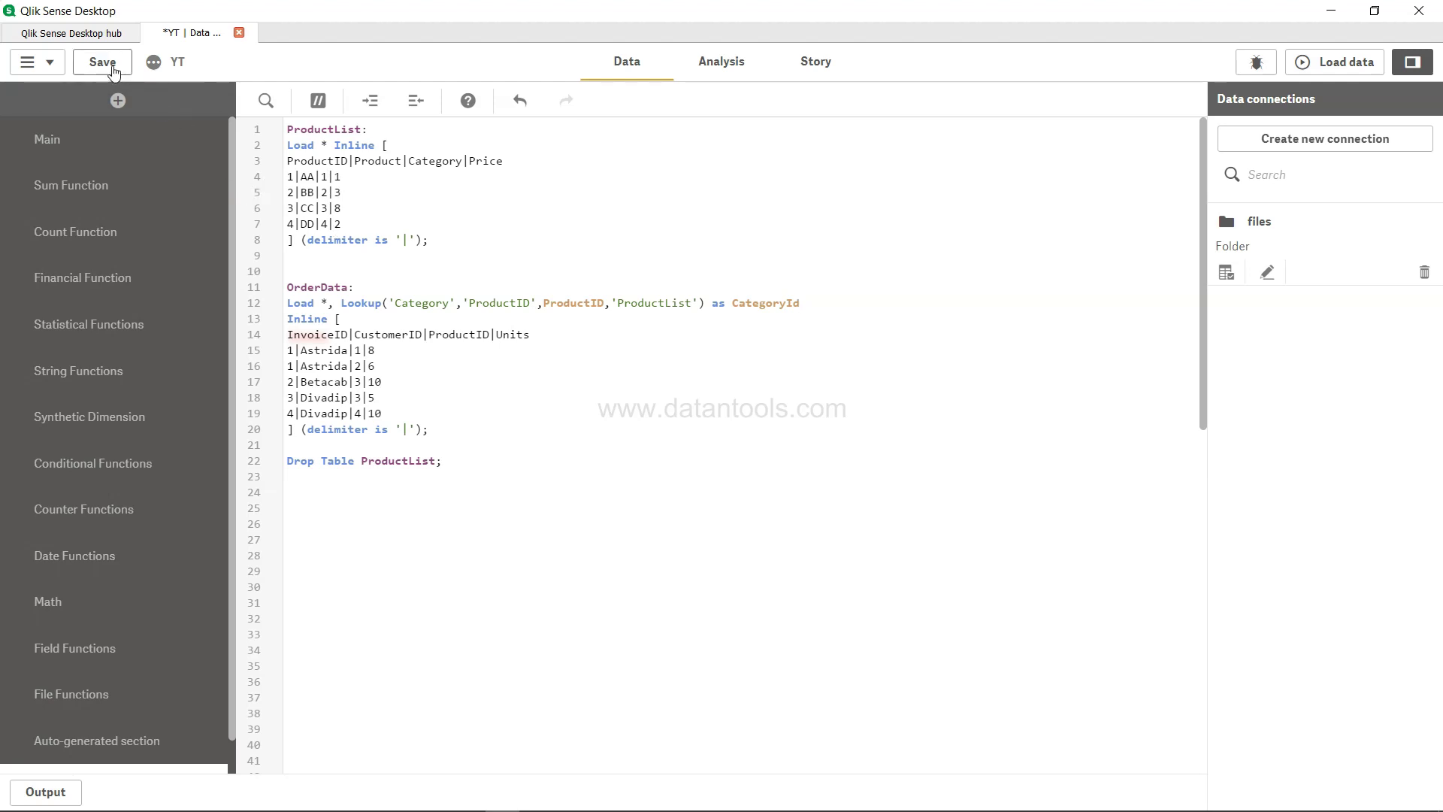
Step: Save the script, then highlight Drop Table ProductList and the ProductID Lookup arguments
{"action": "left_click", "coordinate": [482, 414]}
{"action": "left_click", "coordinate": [102, 61]}
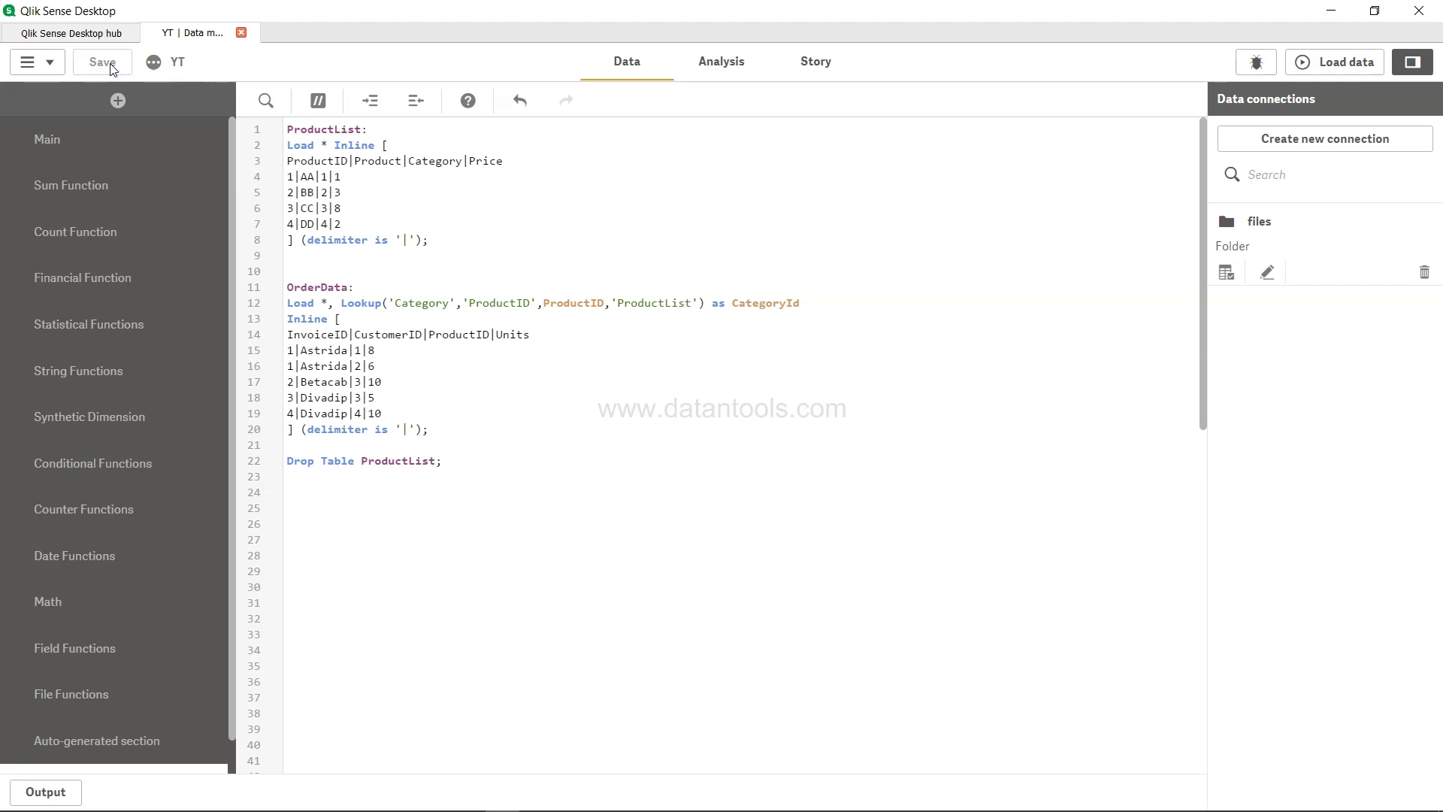
{"action": "left_click_drag", "start_coordinate": [298, 462], "coordinate": [354, 461]}
{"action": "left_click", "coordinate": [429, 461]}
{"action": "triple_click", "coordinate": [445, 461]}
{"action": "left_click", "coordinate": [444, 463]}
{"action": "double_click", "coordinate": [474, 303]}
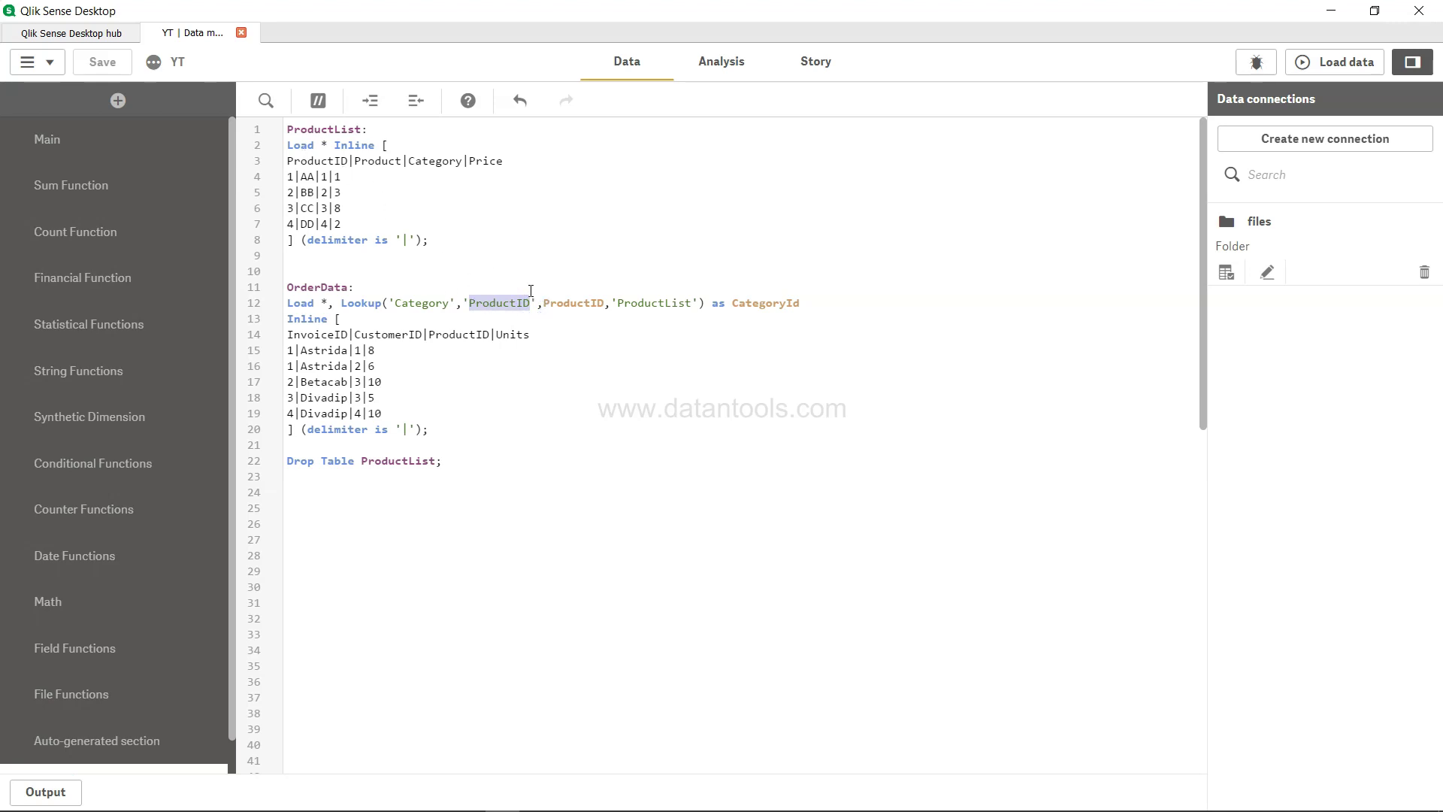
{"action": "left_click_drag", "start_coordinate": [543, 303], "coordinate": [604, 304]}
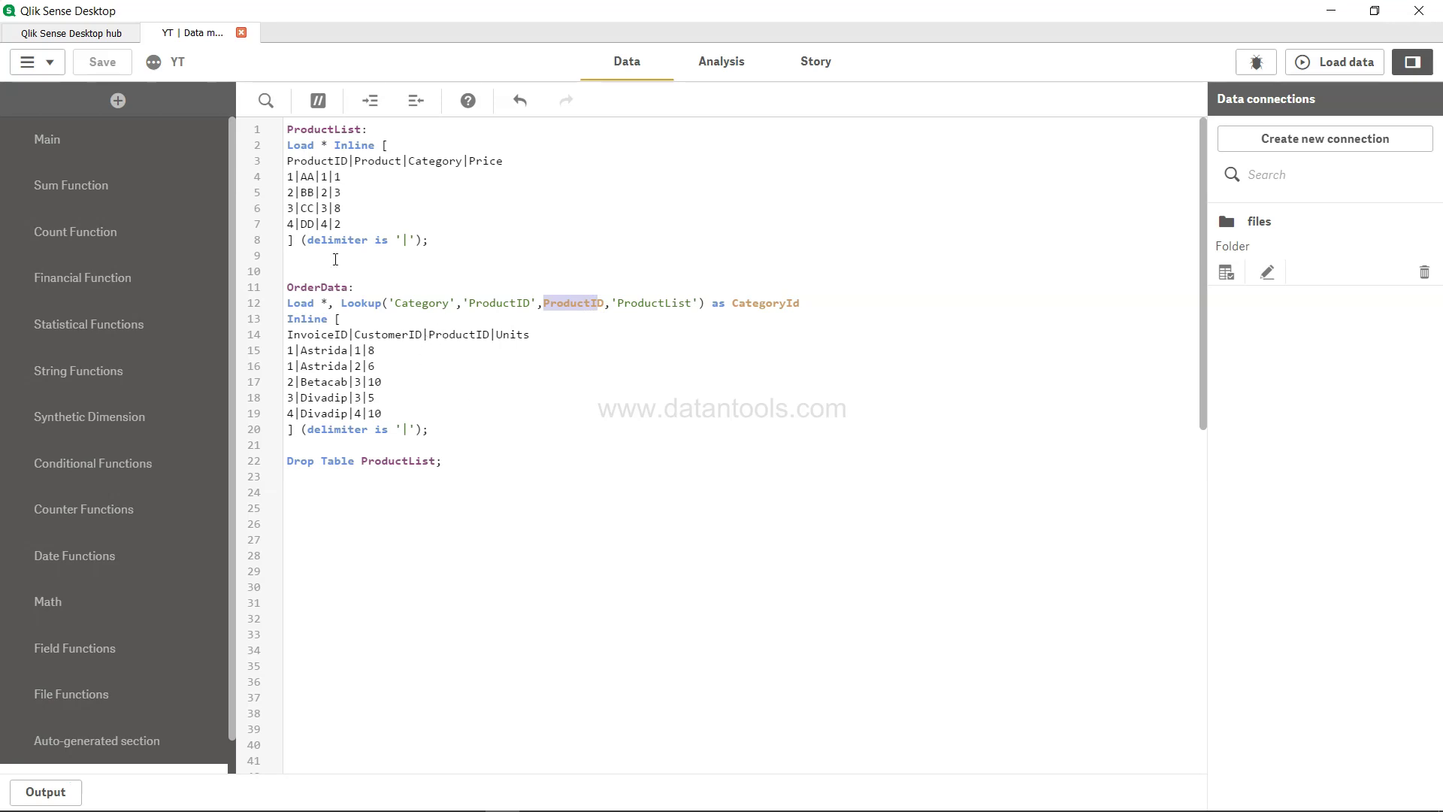
Step: Reload the data and place a new table on the InterRecord Function sheet
{"action": "left_click", "coordinate": [1332, 63]}
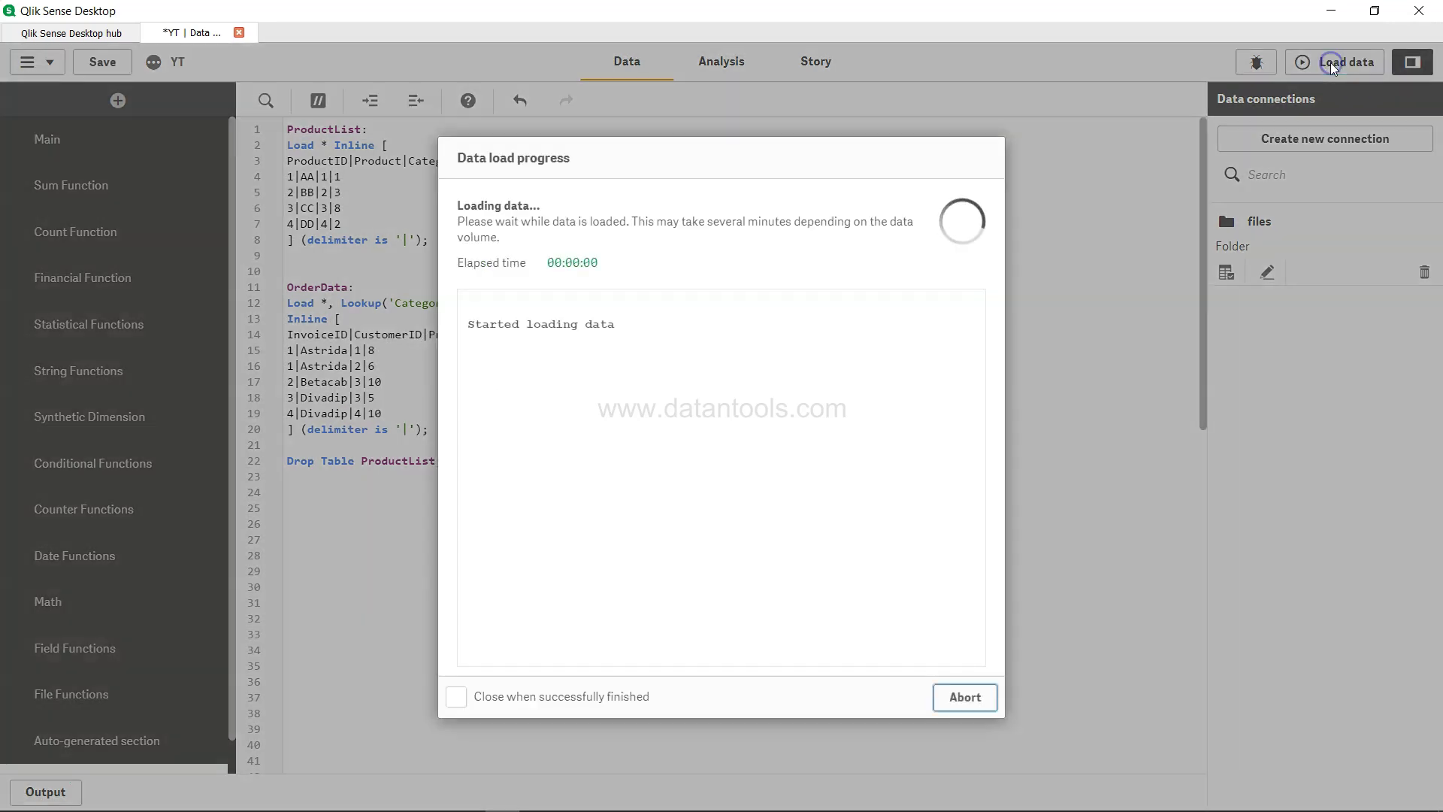
{"action": "left_click", "coordinate": [970, 697]}
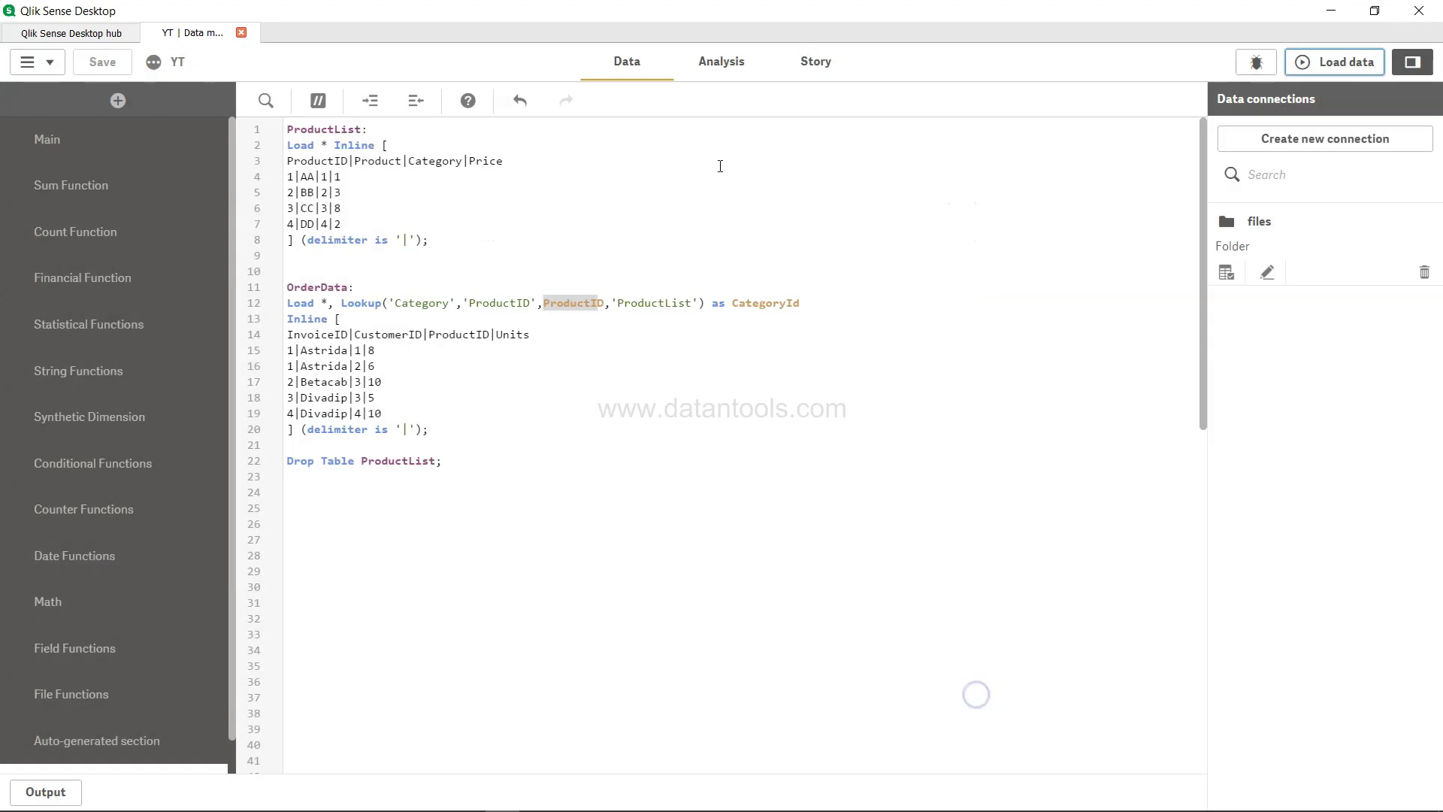
{"action": "left_click", "coordinate": [720, 62]}
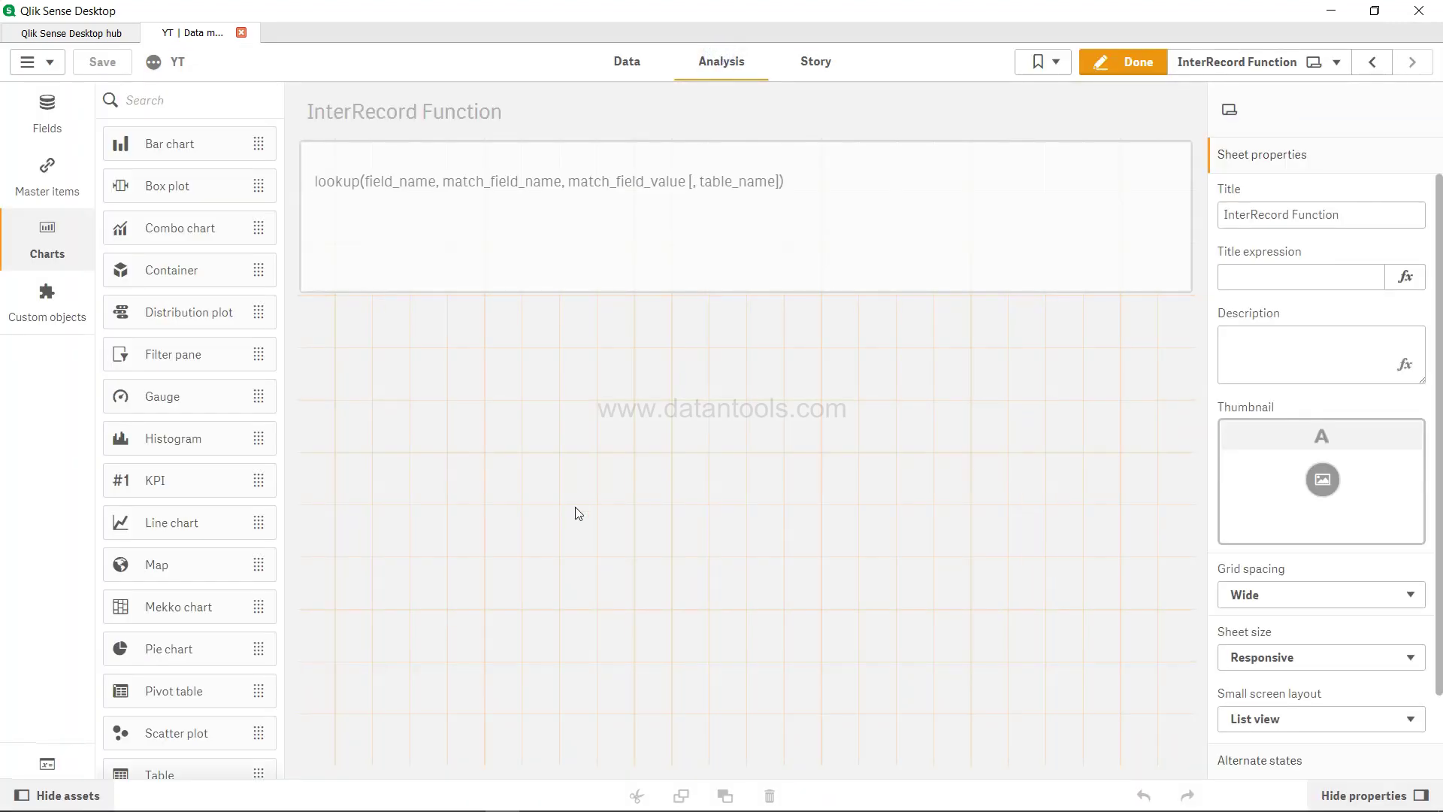
{"action": "scroll", "coordinate": [201, 652], "scroll_direction": "down", "scroll_amount": 2}
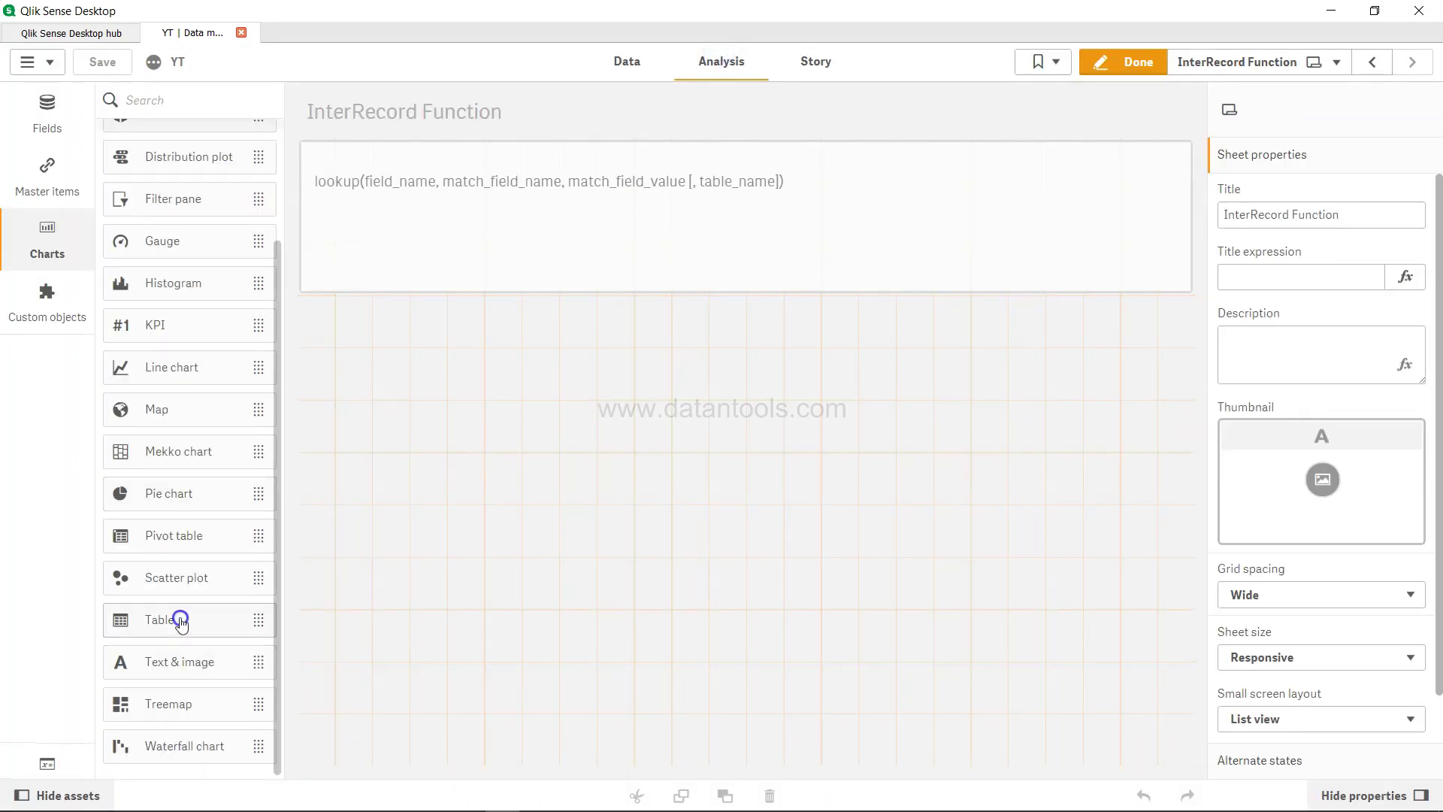
{"action": "left_click_drag", "start_coordinate": [180, 621], "coordinate": [365, 417]}
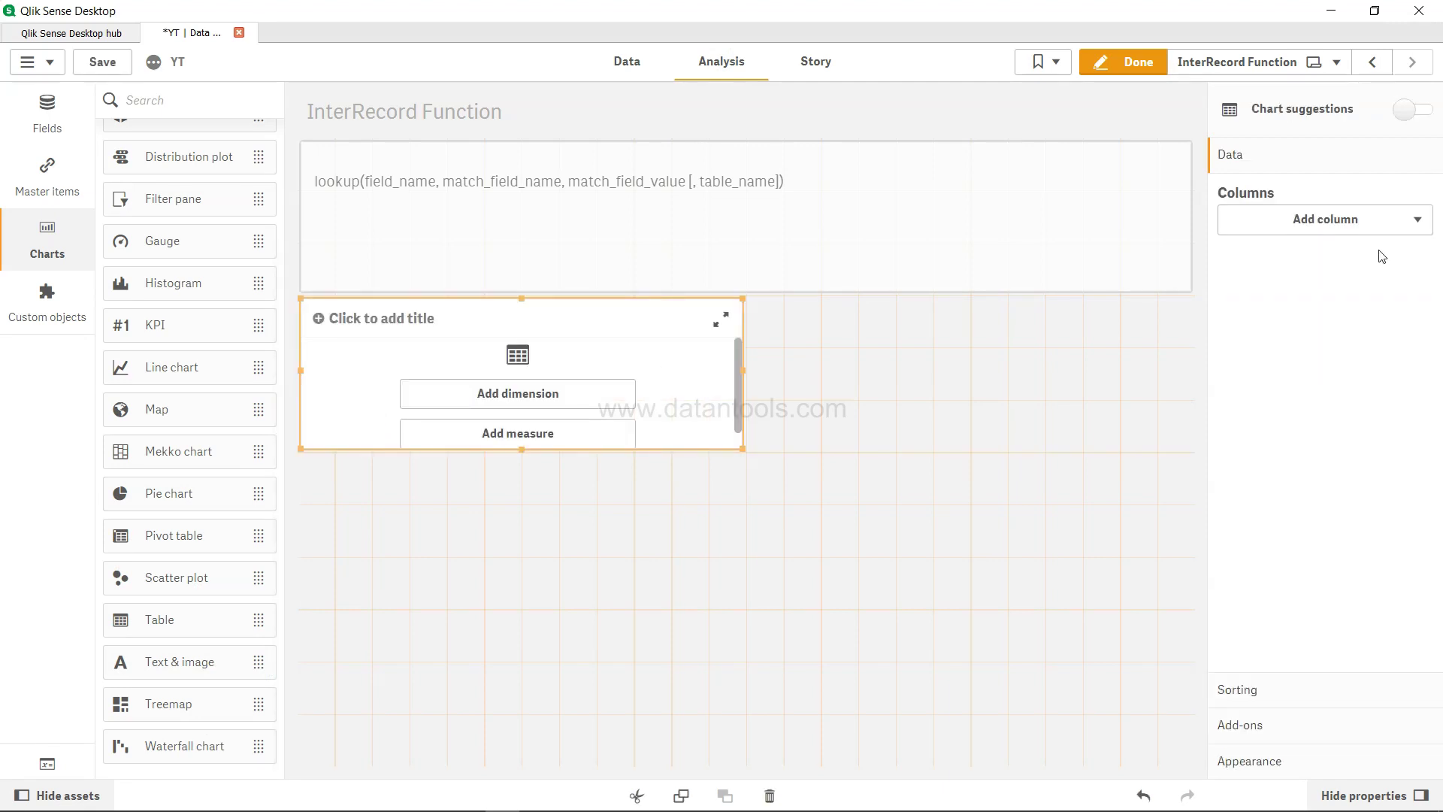
Step: Add ProductID, CategoryId and CustomerID as table dimensions
{"action": "left_click", "coordinate": [588, 397]}
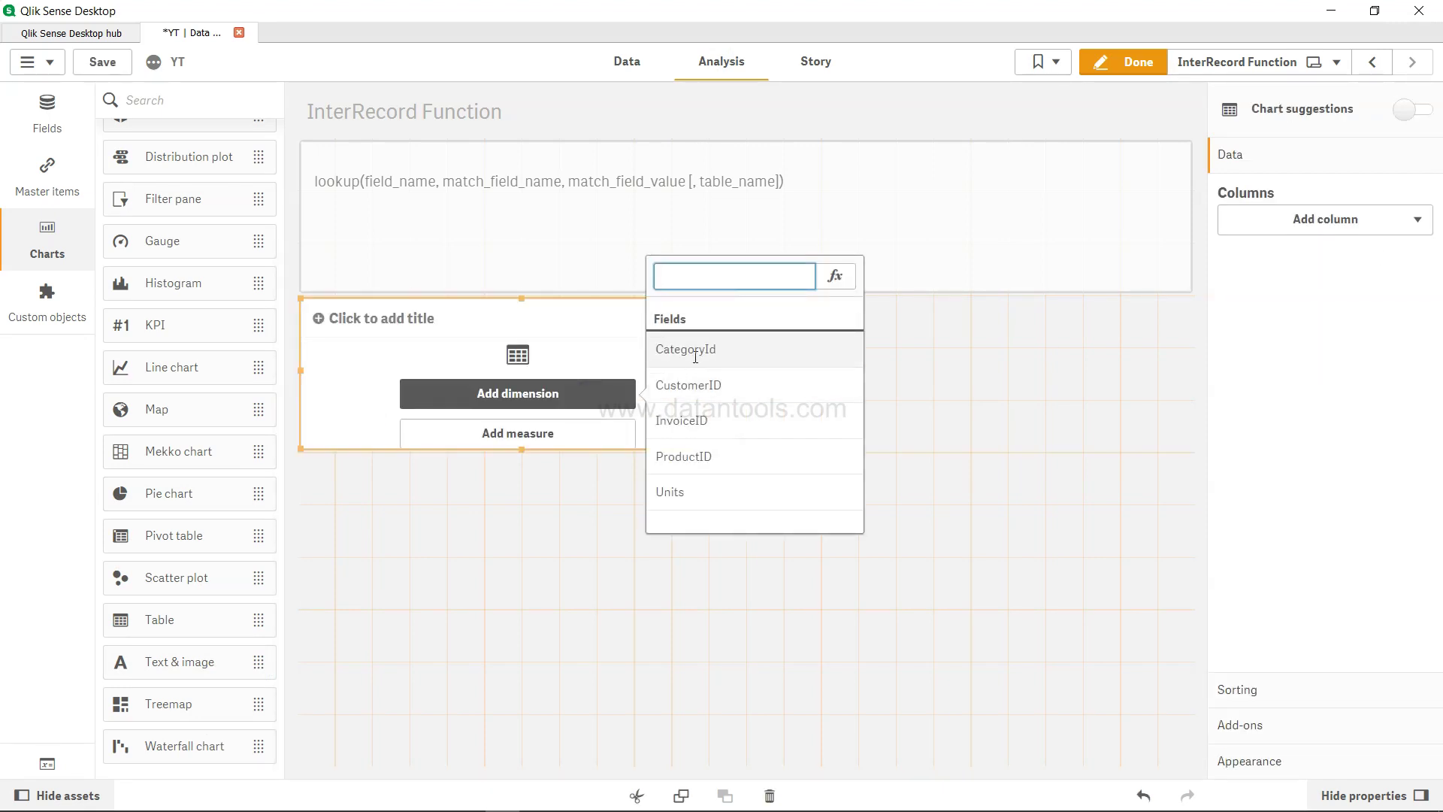
{"action": "left_click", "coordinate": [707, 459]}
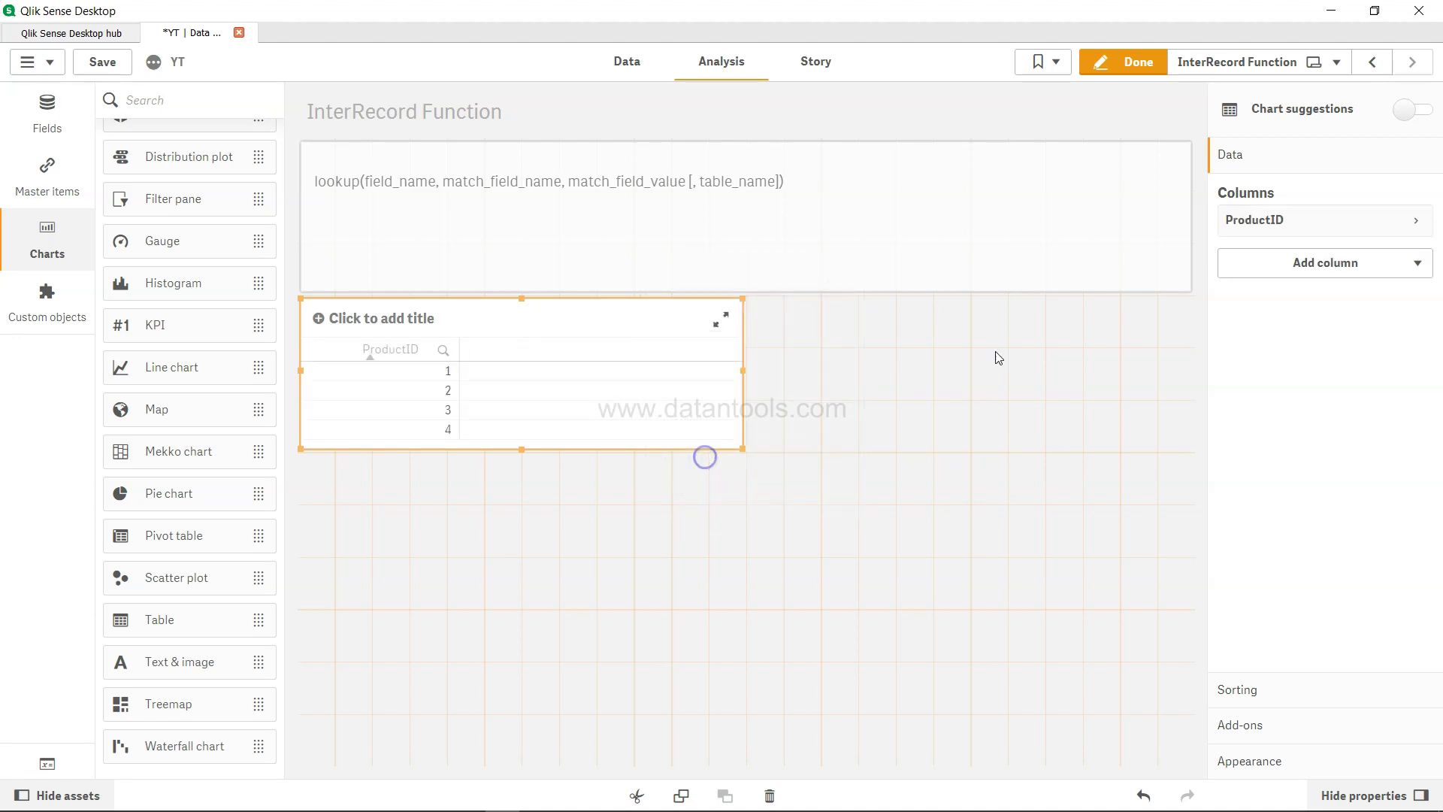
{"action": "left_click", "coordinate": [1385, 278]}
{"action": "left_click", "coordinate": [1379, 270]}
{"action": "left_click", "coordinate": [1361, 271]}
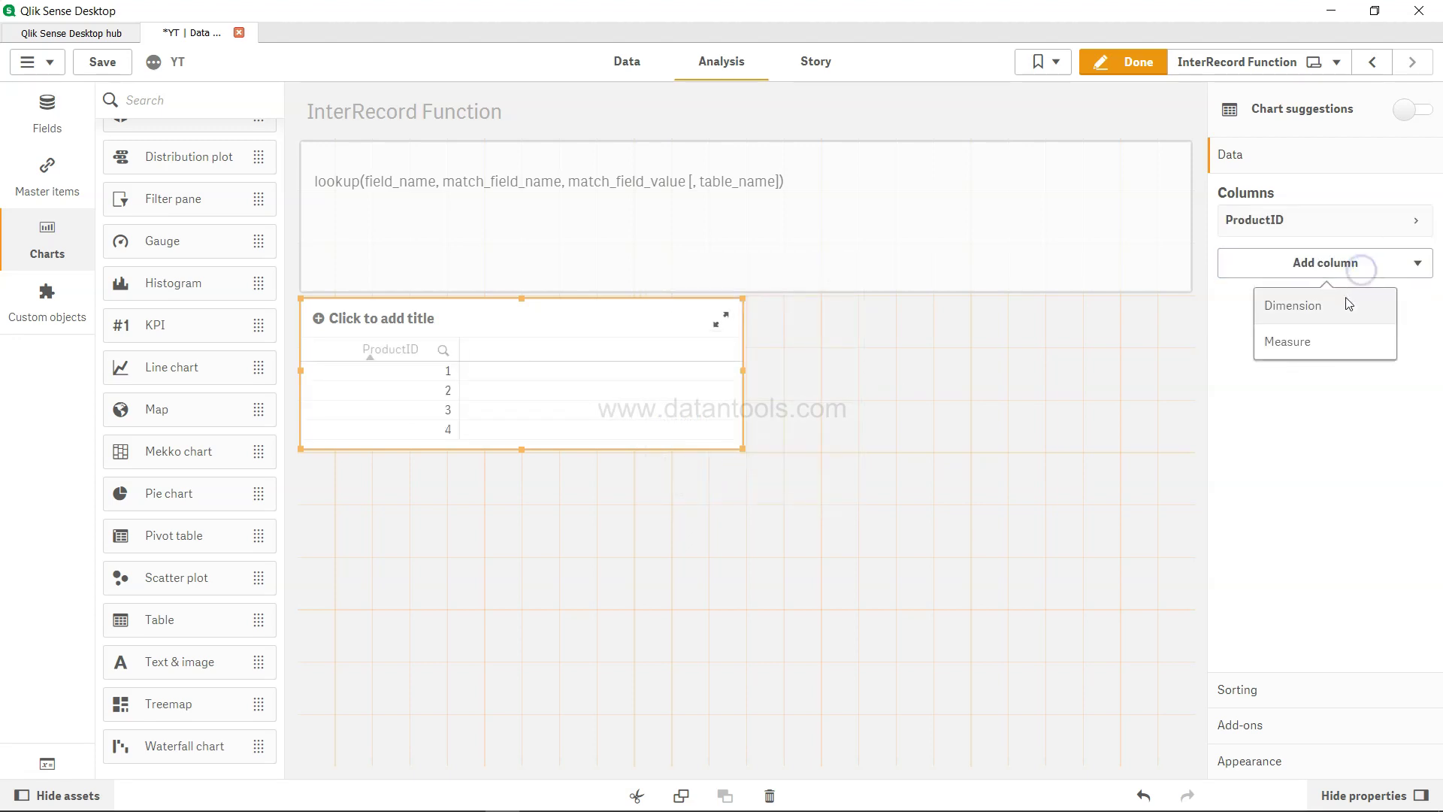
{"action": "left_click", "coordinate": [1350, 304]}
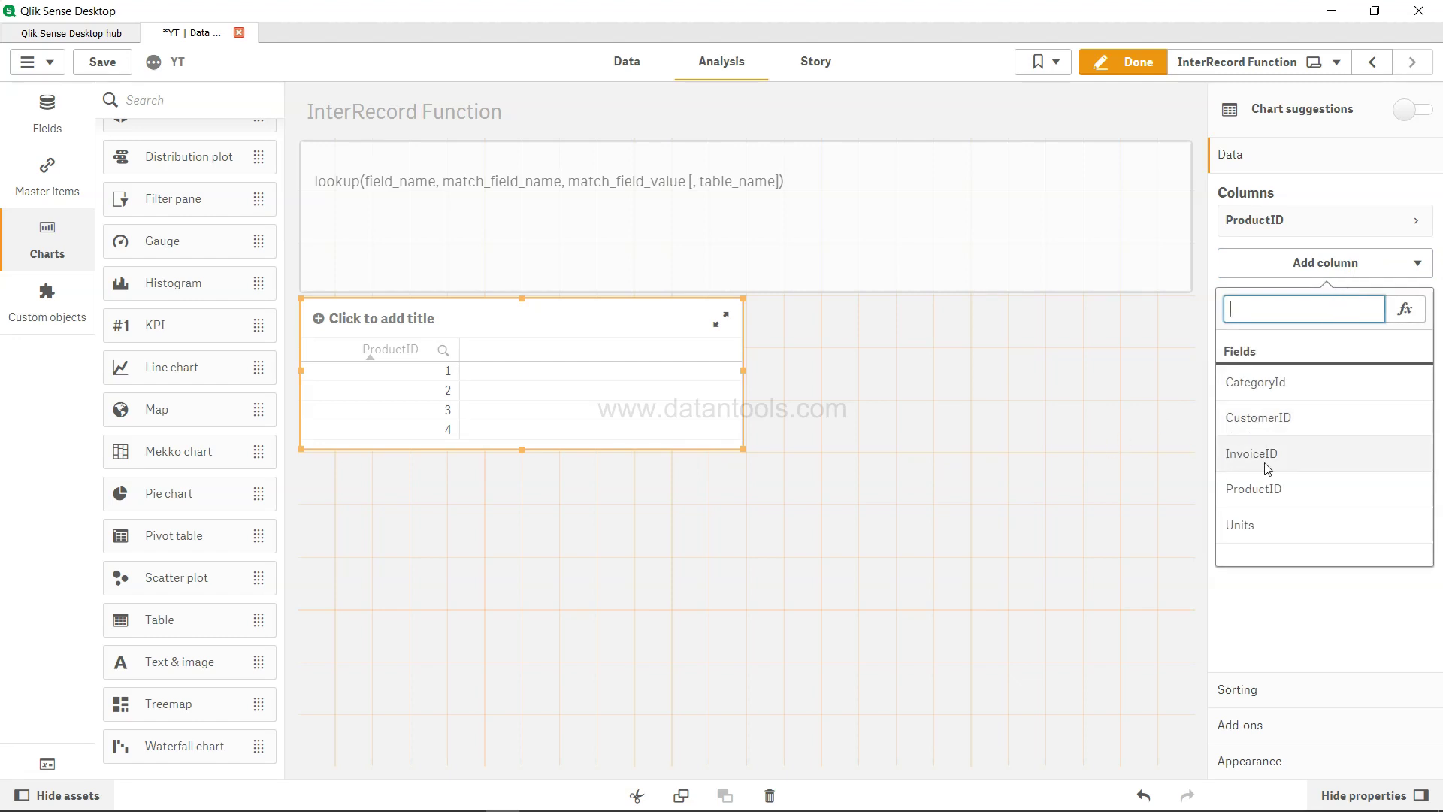
{"action": "left_click", "coordinate": [1277, 384]}
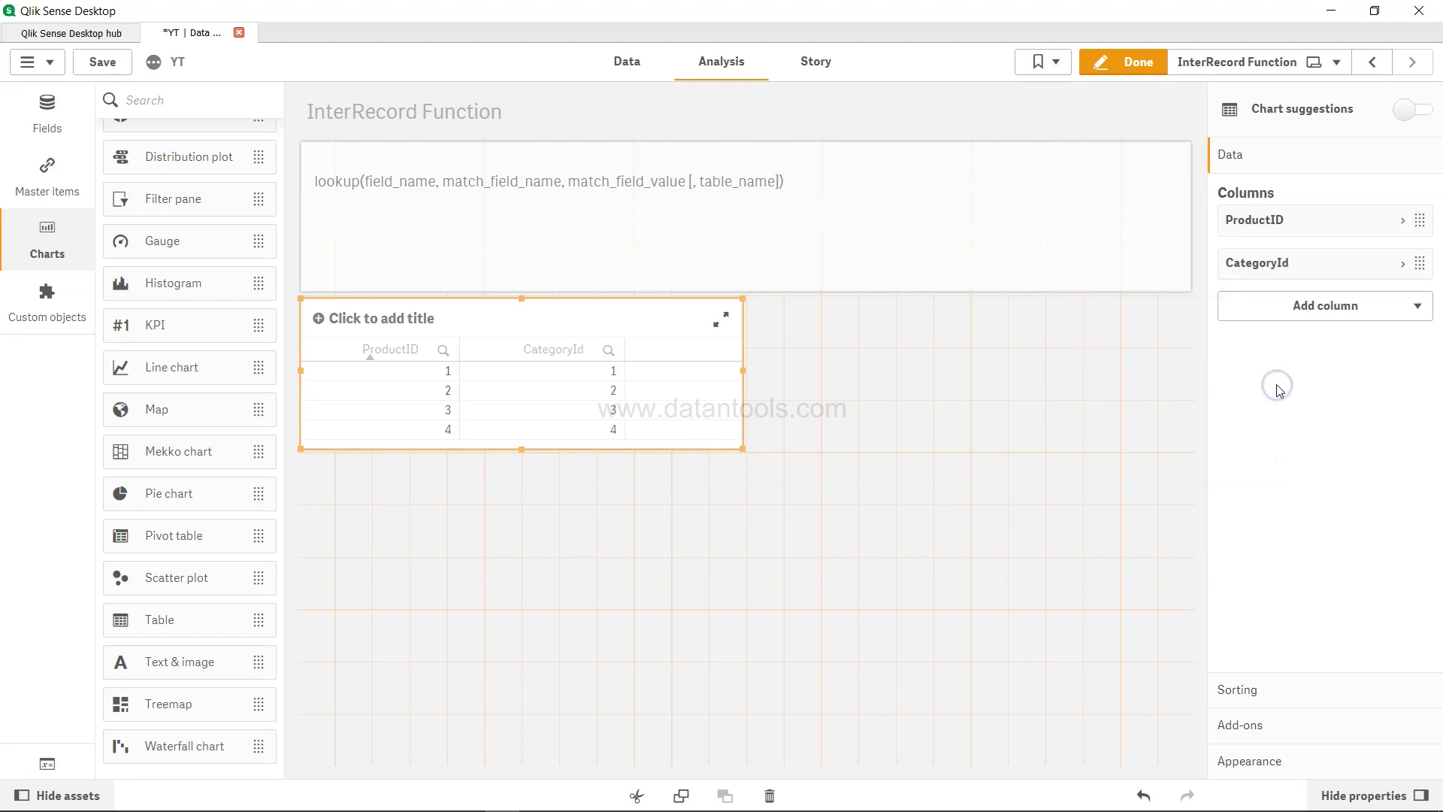
{"action": "left_click", "coordinate": [1316, 311]}
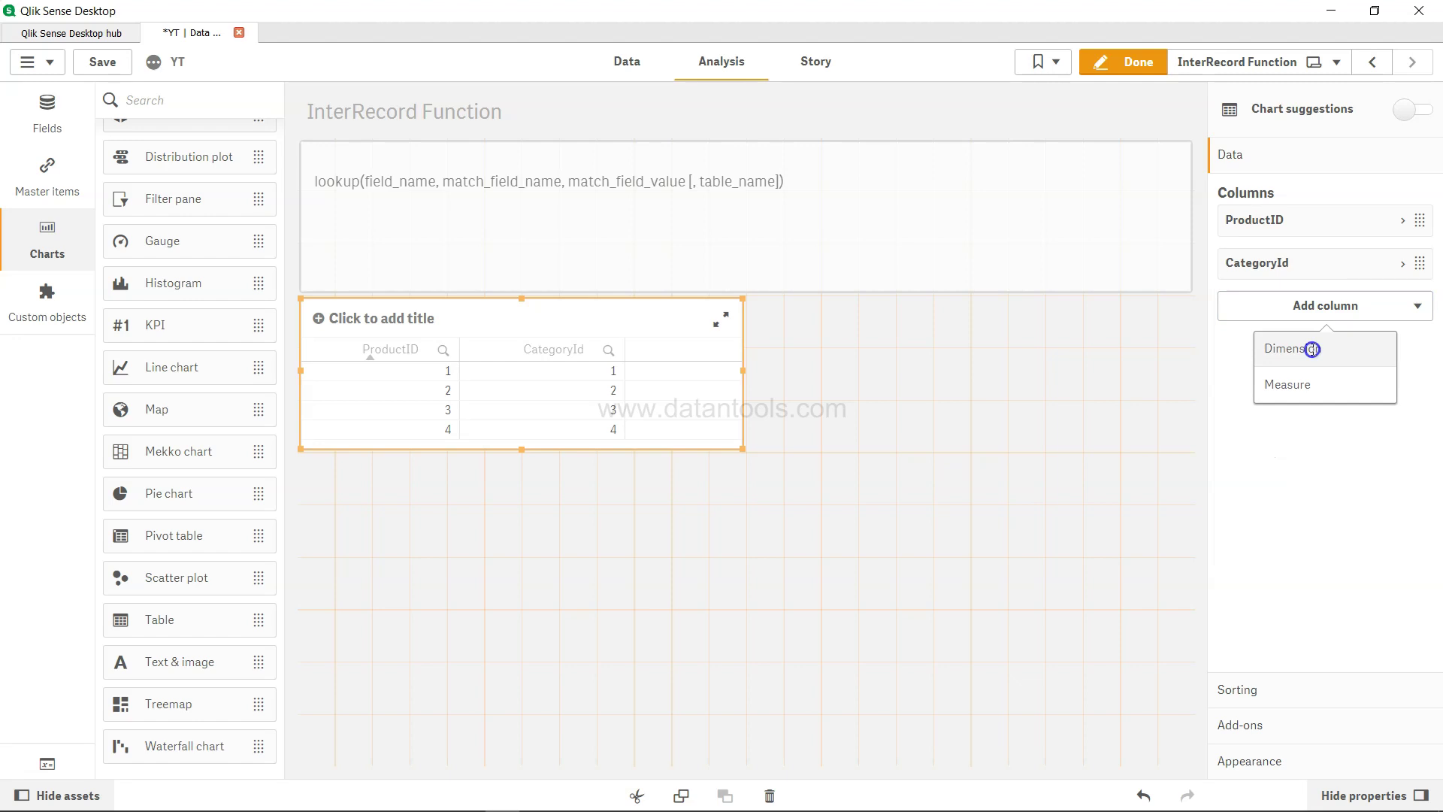
{"action": "left_click", "coordinate": [1312, 349]}
{"action": "left_click", "coordinate": [1287, 468]}
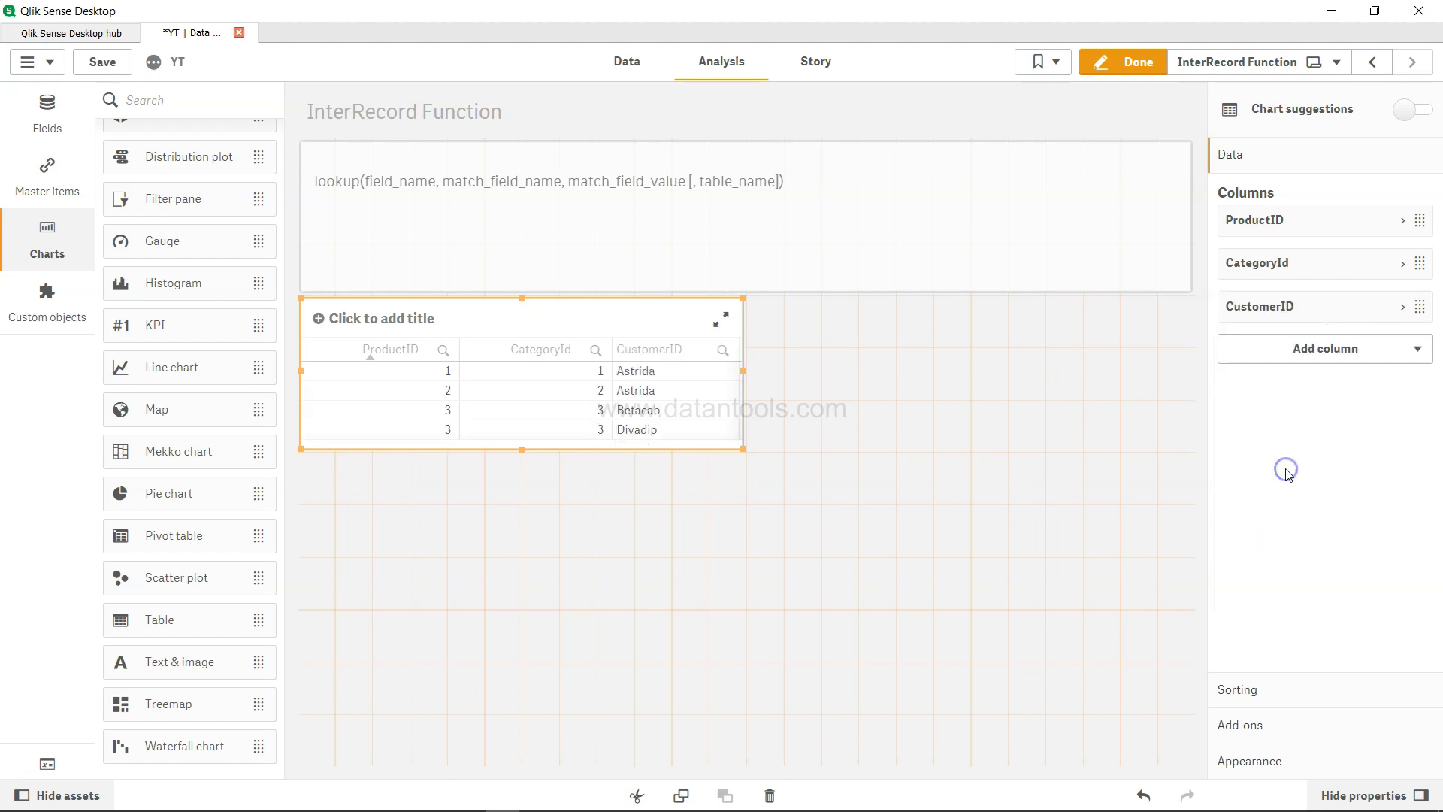
Step: Make the table taller to show all five rows and add InvoiceID and Units columns
{"action": "left_click", "coordinate": [521, 450]}
{"action": "left_click_drag", "start_coordinate": [521, 450], "coordinate": [522, 590]}
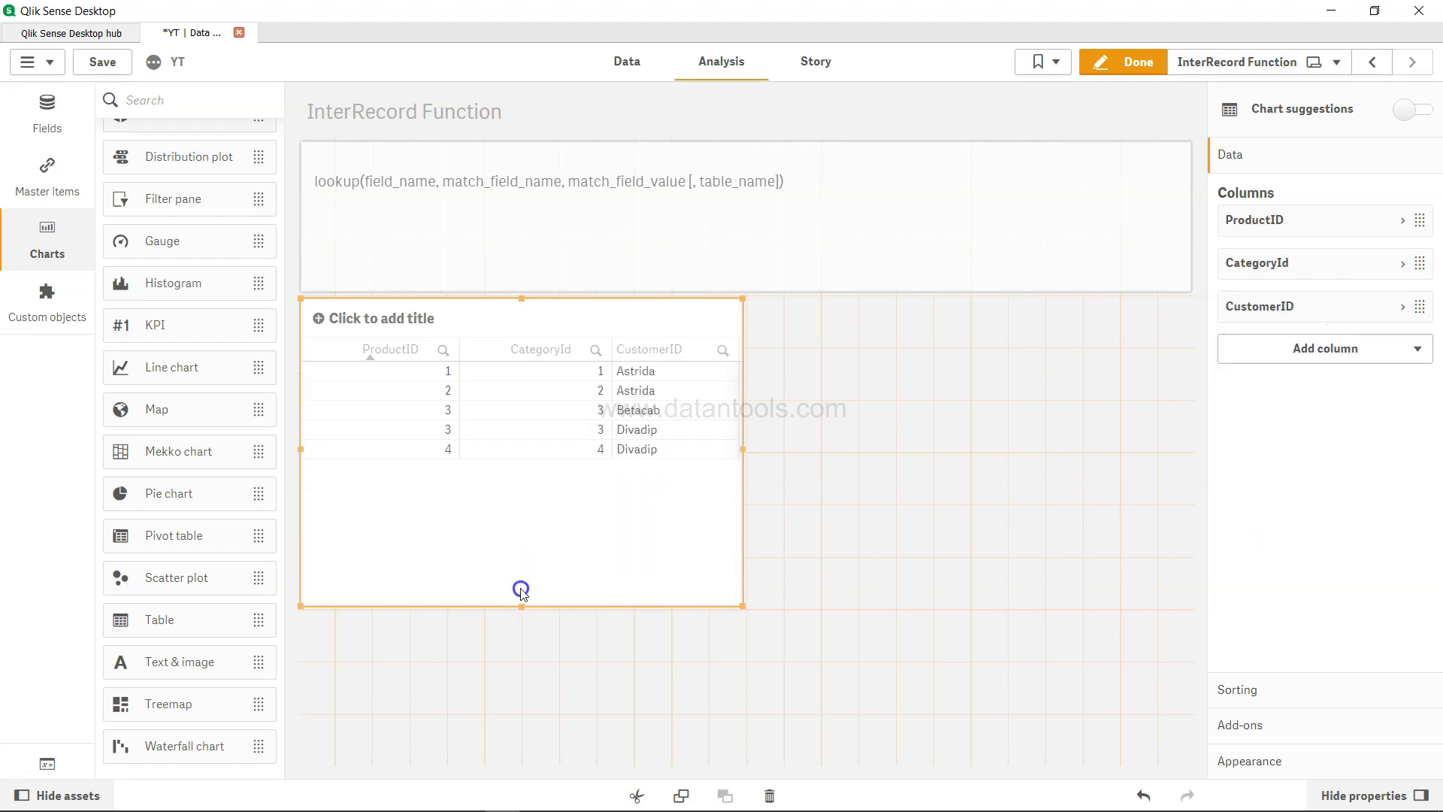
{"action": "left_click", "coordinate": [1388, 355]}
{"action": "left_click", "coordinate": [1351, 392]}
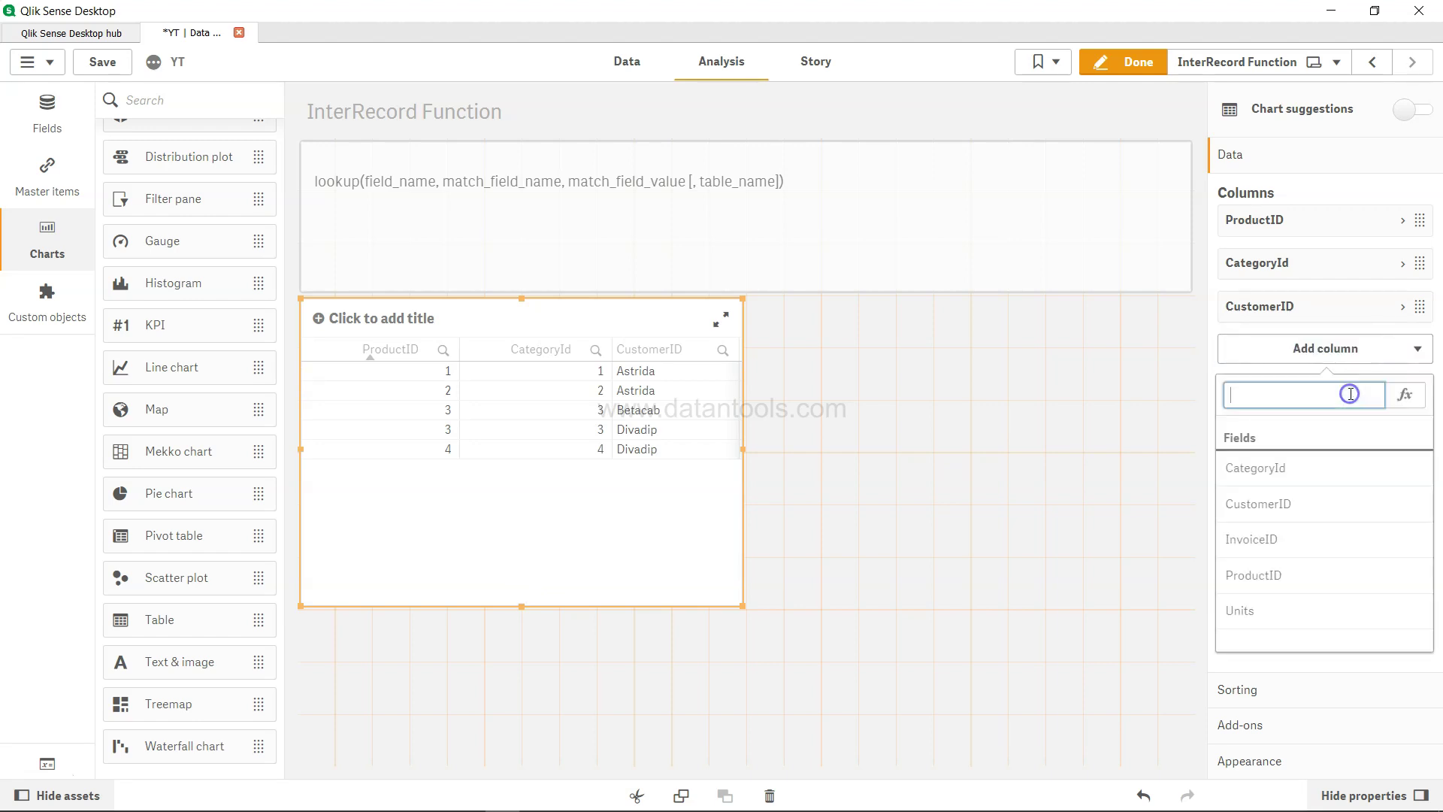
{"action": "left_click", "coordinate": [1290, 545]}
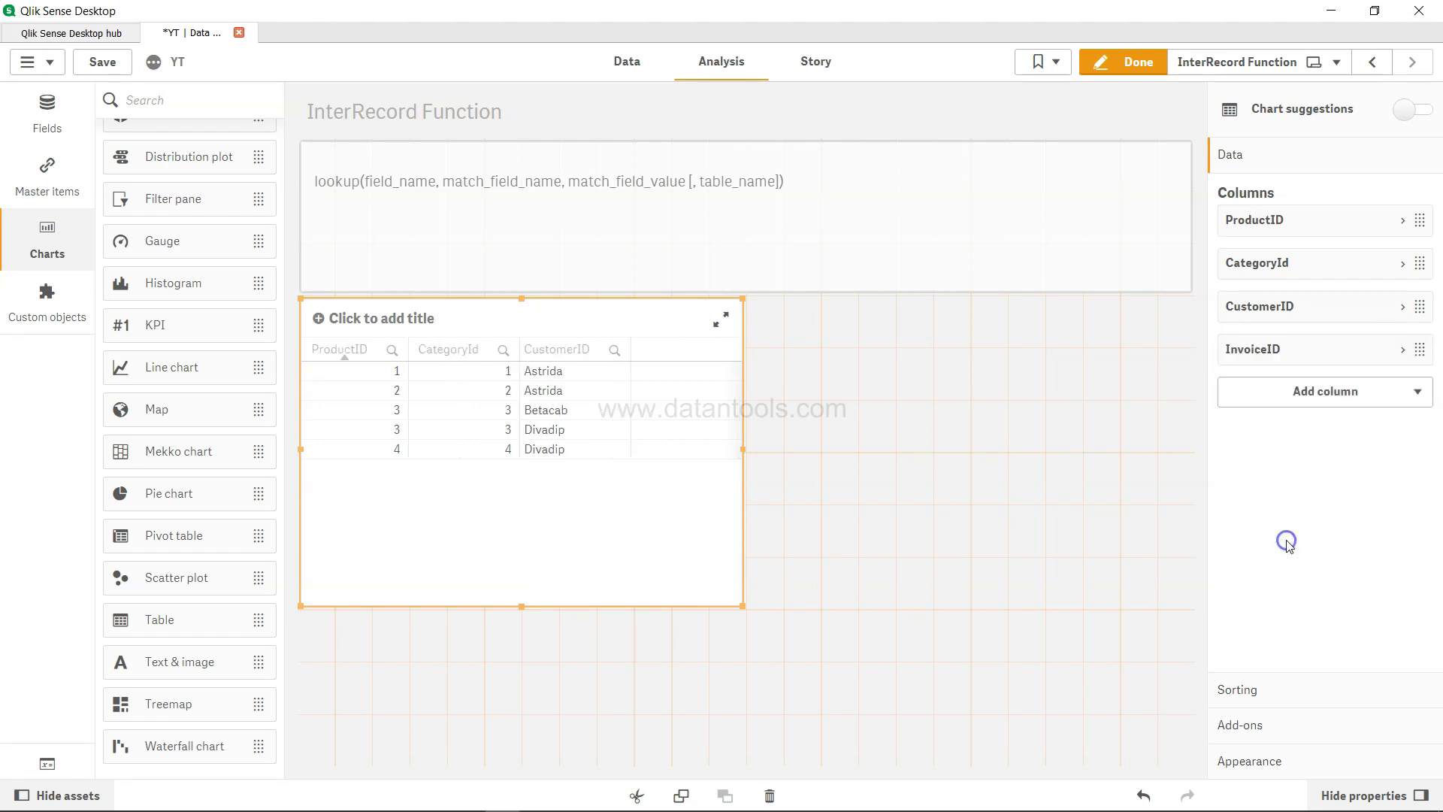
{"action": "left_click", "coordinate": [1366, 399]}
{"action": "left_click", "coordinate": [1357, 440]}
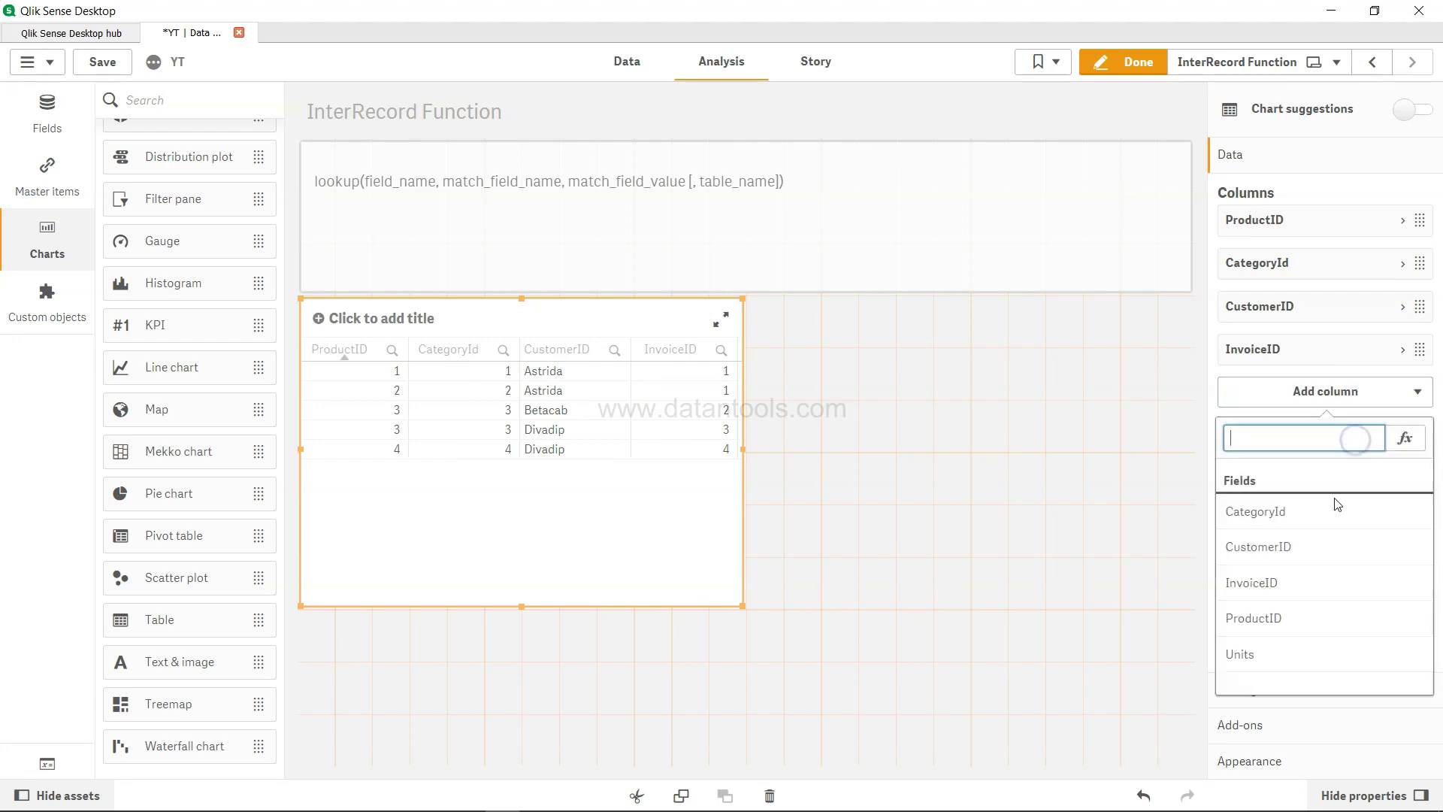
{"action": "left_click", "coordinate": [1272, 655]}
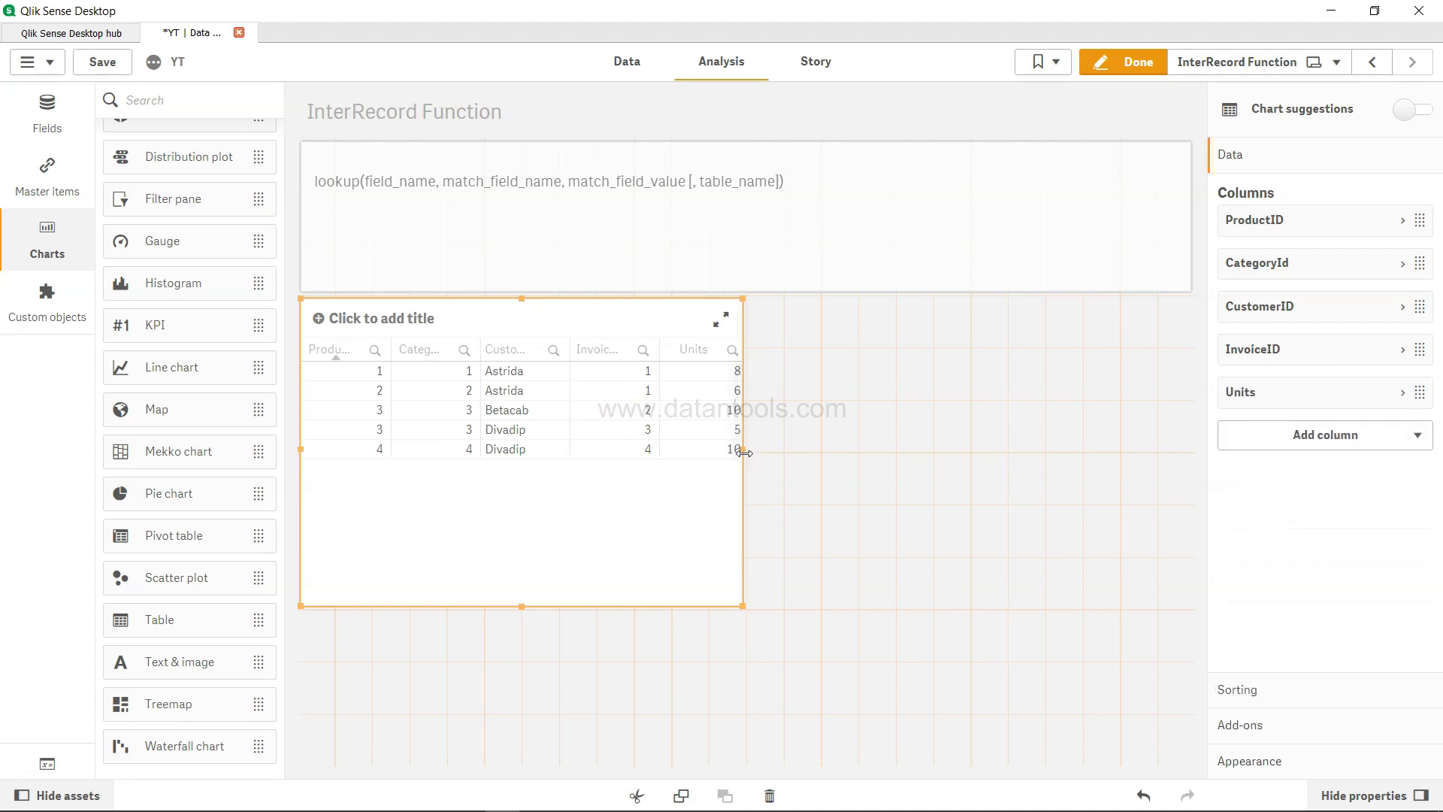
Step: Drag the table's right edge outward so the ProductID, CategoryId, CustomerID, InvoiceID and Units headers show fully
{"action": "left_click_drag", "start_coordinate": [745, 452], "coordinate": [877, 459]}
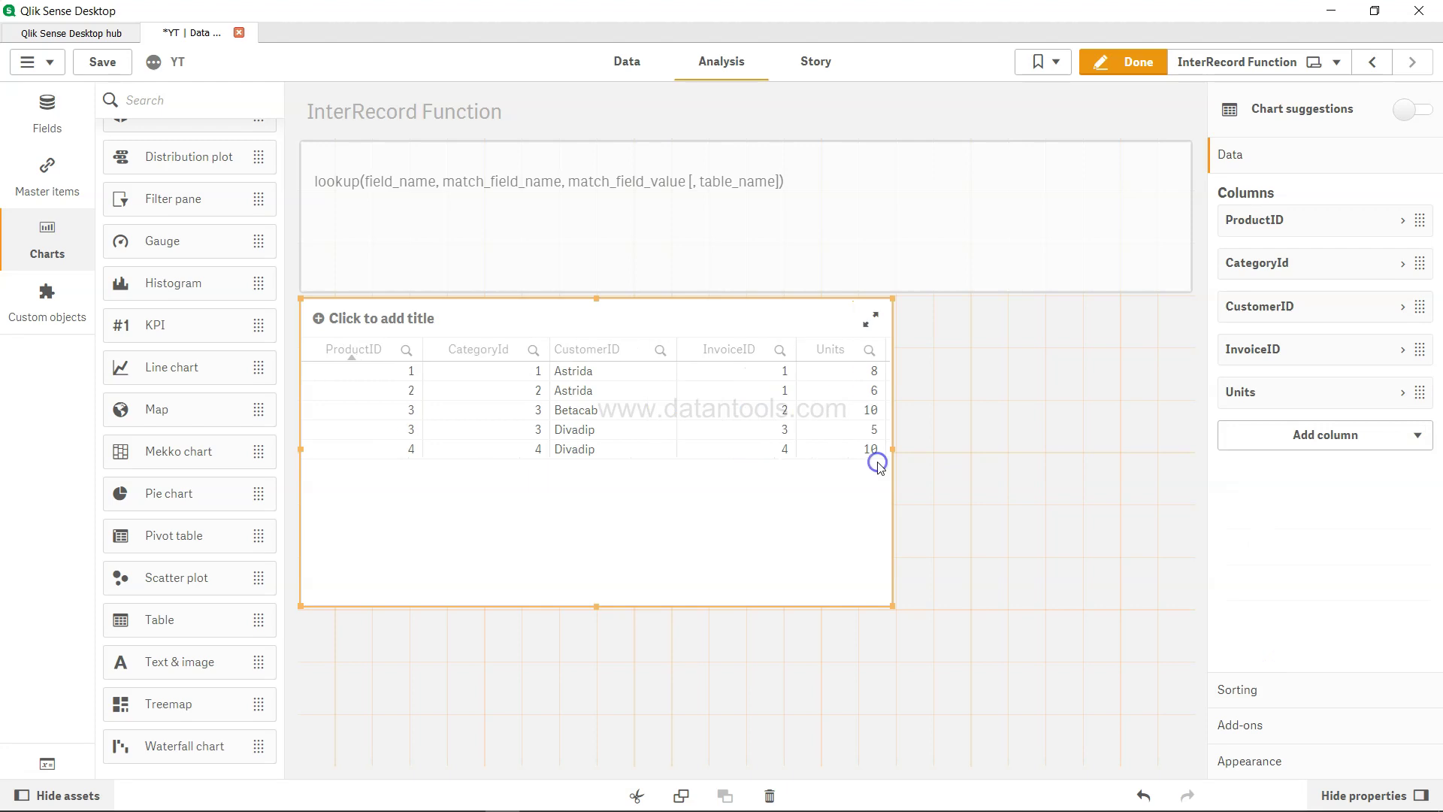
Step: Return to the data load script and select the Drop Table ProductList statement on line 22
{"action": "left_click", "coordinate": [628, 63]}
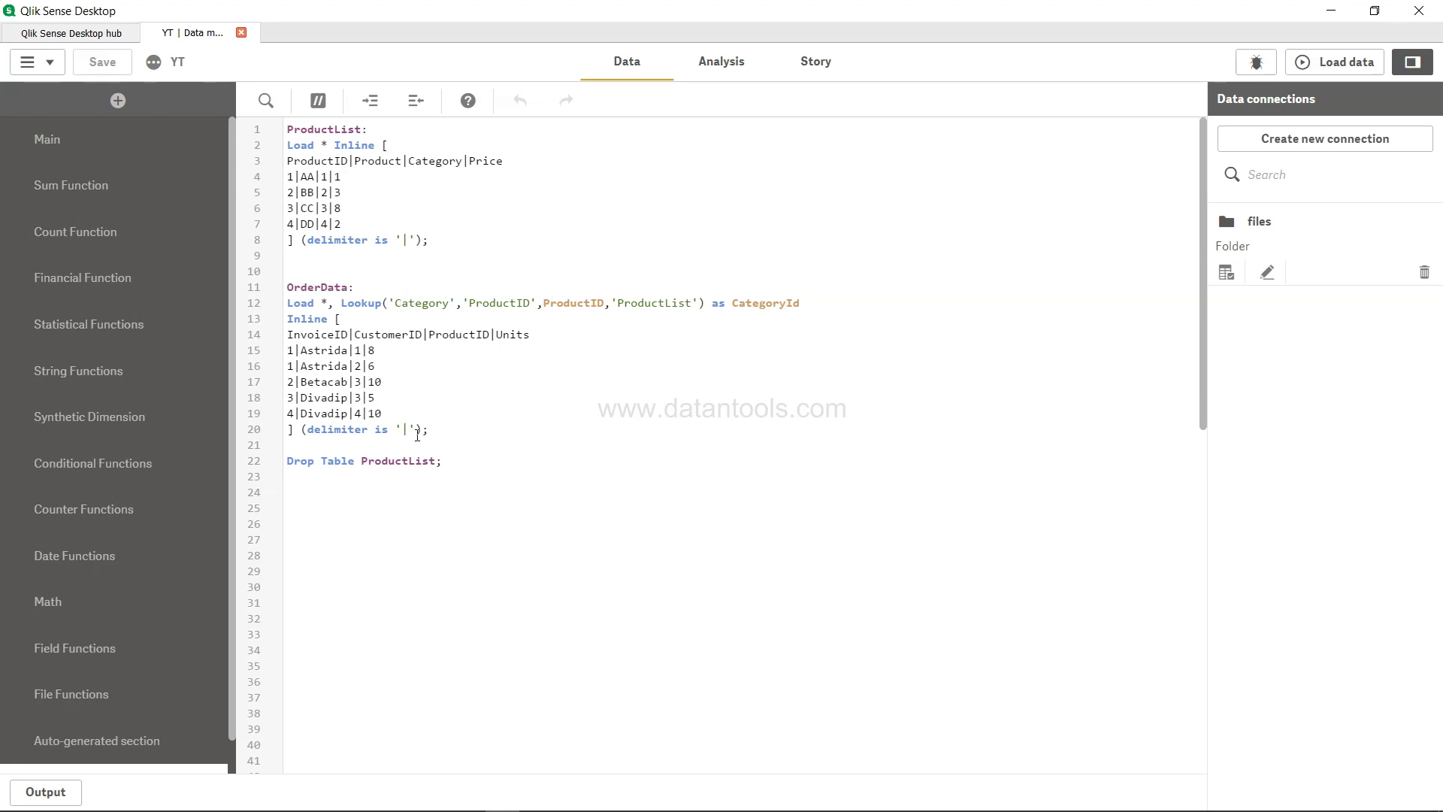
{"action": "left_click_drag", "start_coordinate": [465, 464], "coordinate": [281, 472]}
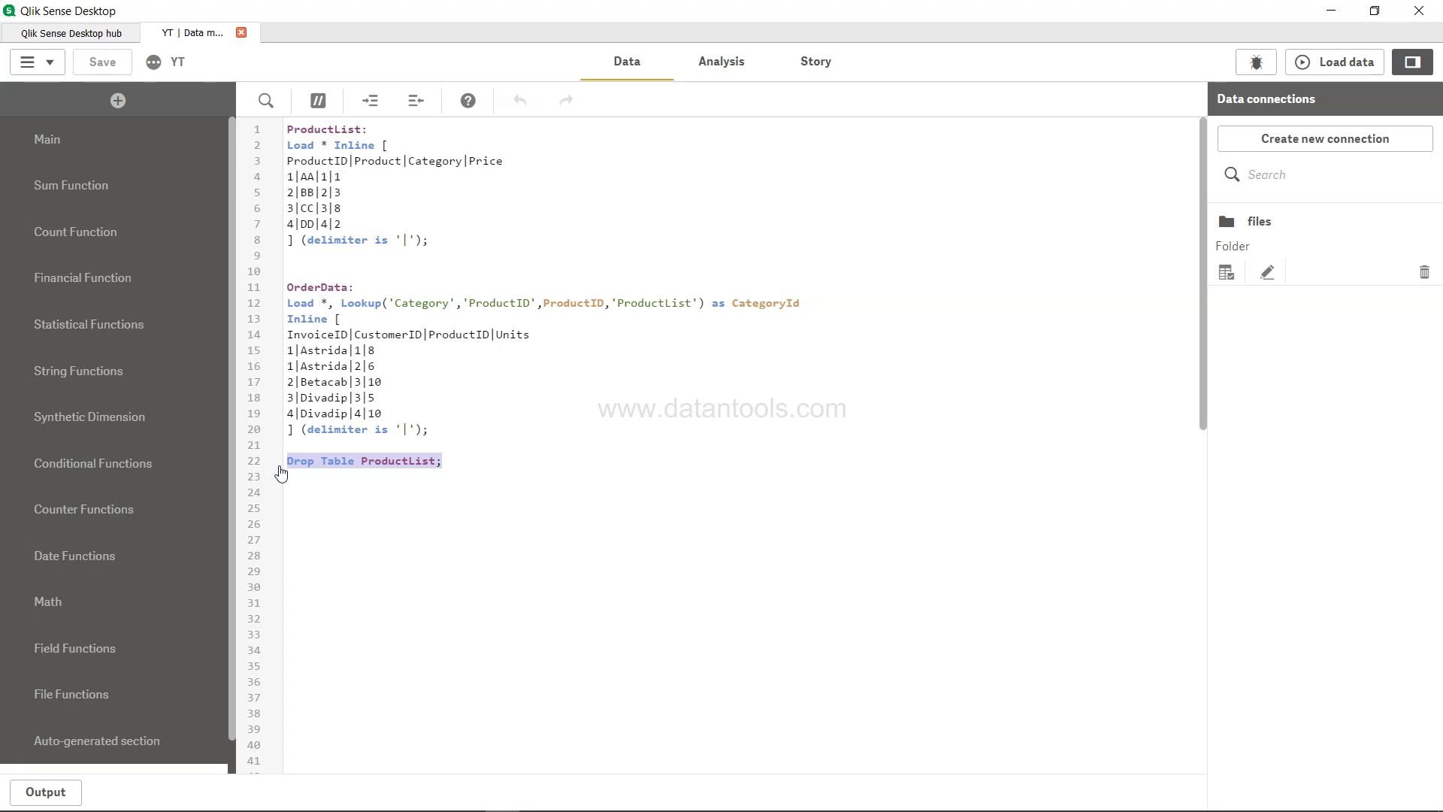